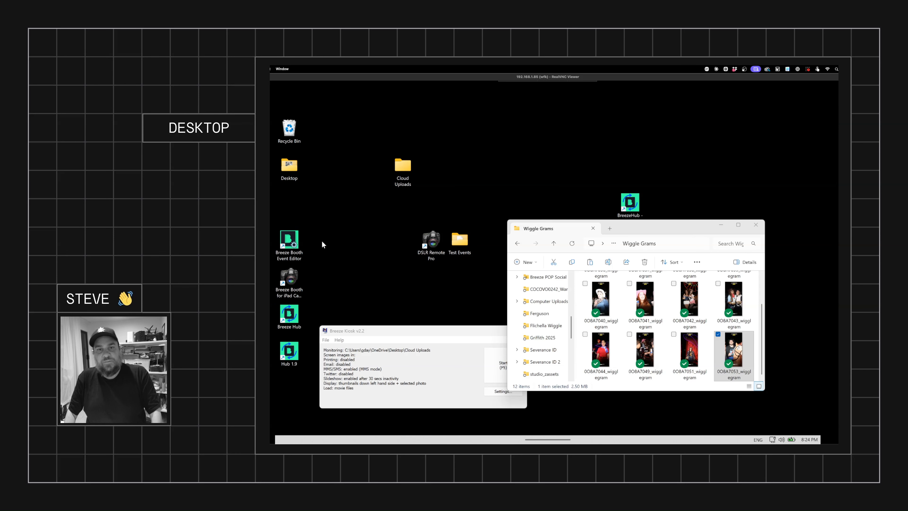
# Step: Launch BreezeHub and open its Preferences on the Upload to Breeze Cloud tab
pyautogui.doubleClick(636, 205)
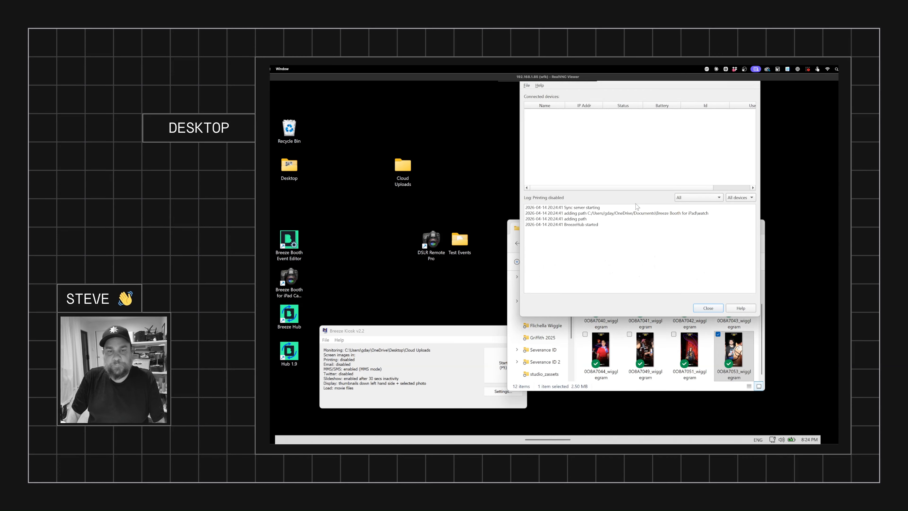
pyautogui.click(528, 86)
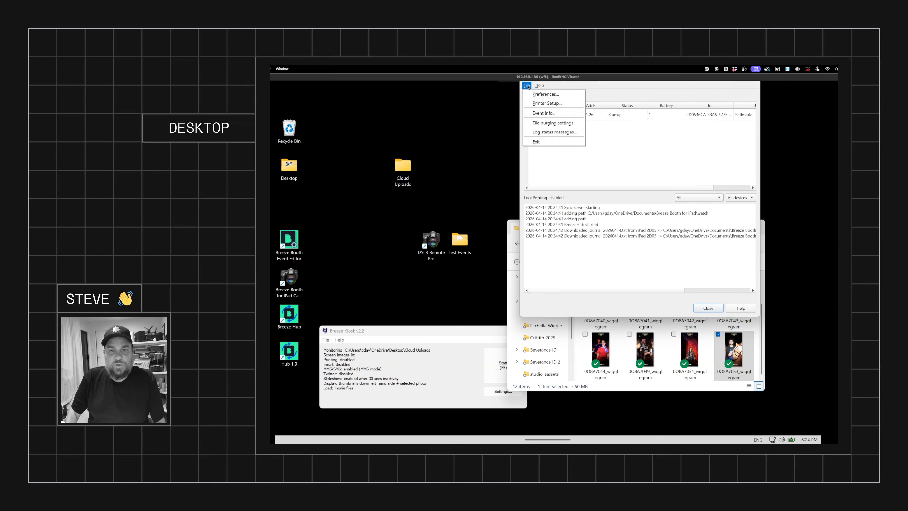
pyautogui.click(545, 94)
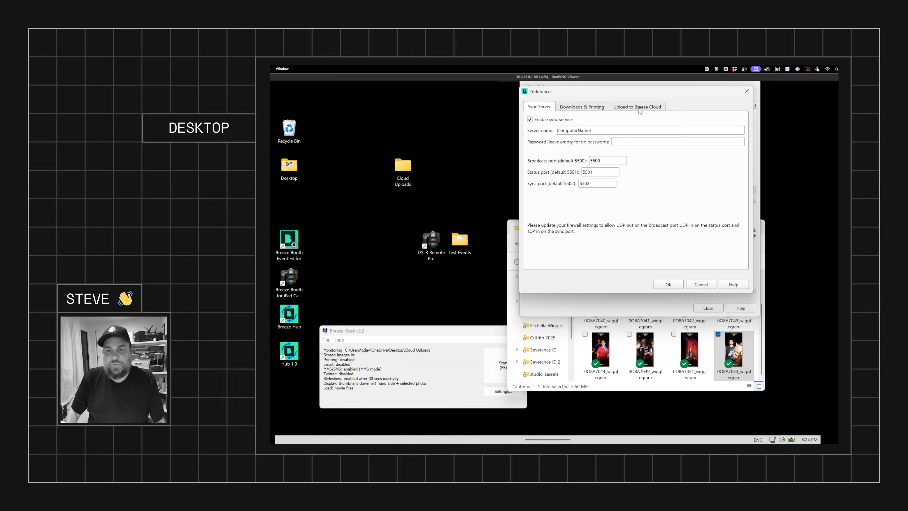
pyautogui.click(638, 107)
pyautogui.moveTo(671, 91); pyautogui.dragTo(664, 101)
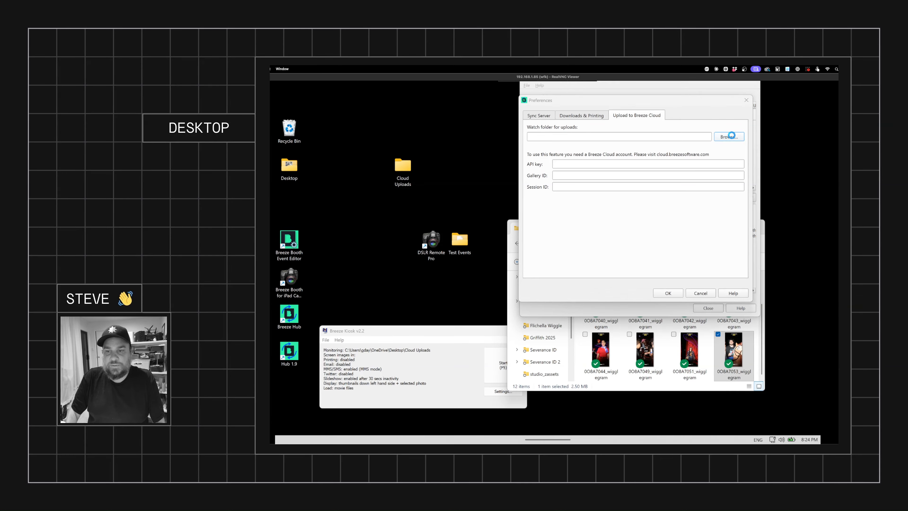
# Step: Set the watch folder for uploads to the Cloud Uploads folder on the Desktop
pyautogui.click(728, 137)
pyautogui.scroll(10, 562, 180)
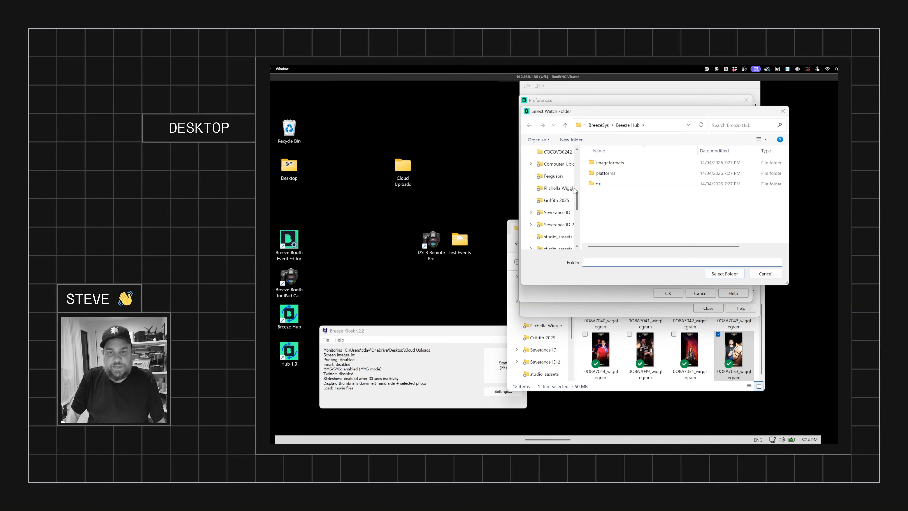
pyautogui.click(550, 178)
pyautogui.click(608, 162)
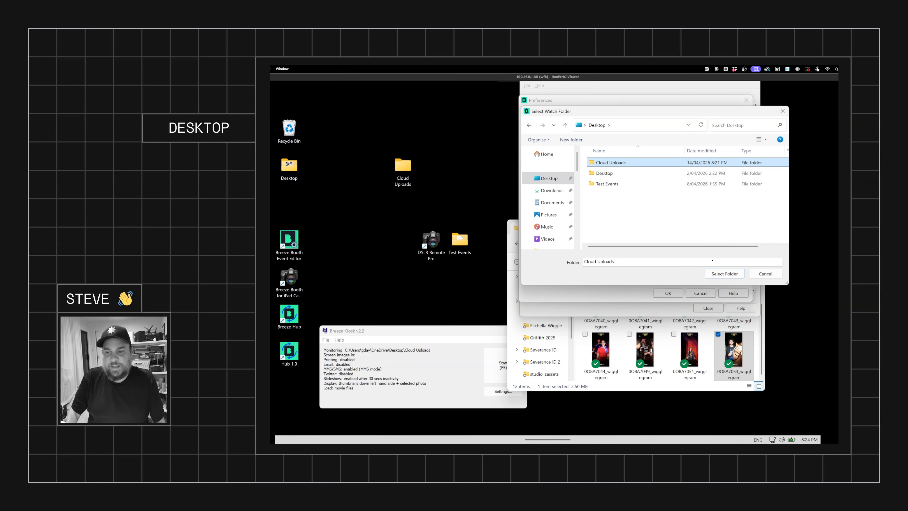
pyautogui.click(713, 274)
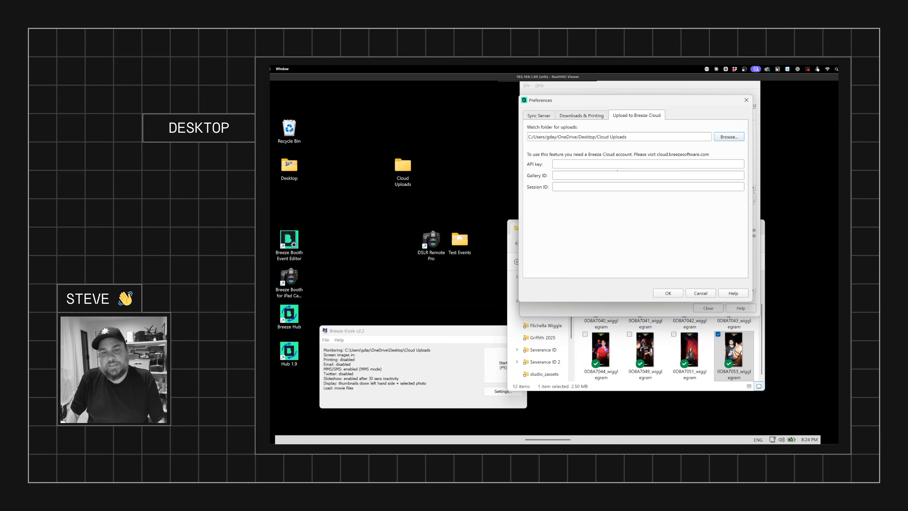
# Step: Switch to the browser and copy the API key from the Breeze Cloud Integrations settings
pyautogui.moveTo(378, 440)
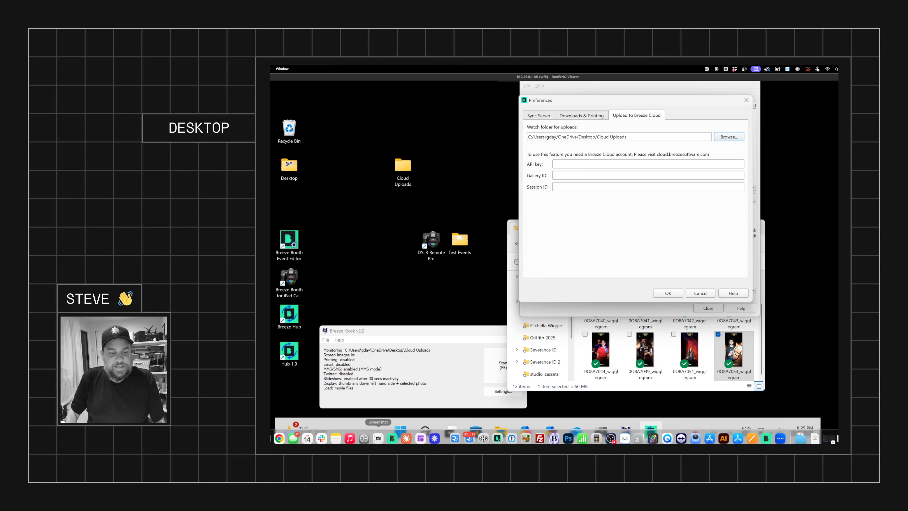
pyautogui.click(270, 439)
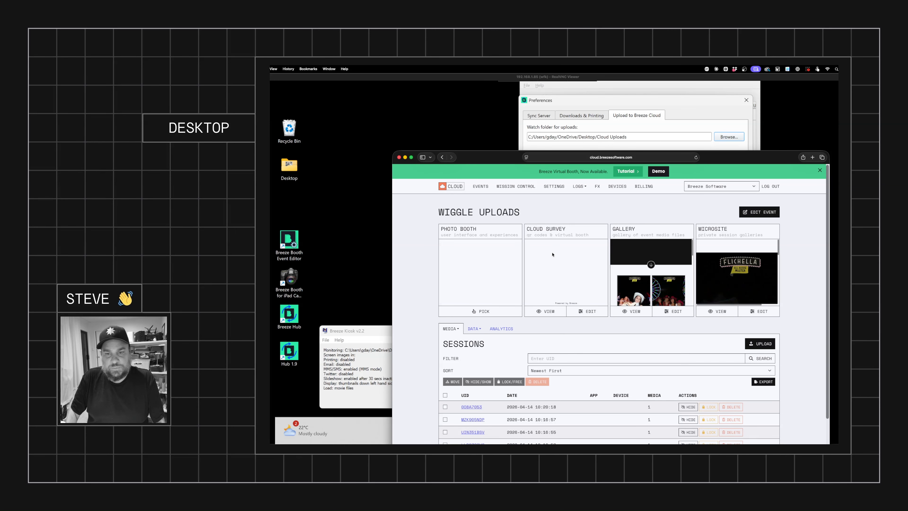
pyautogui.click(554, 187)
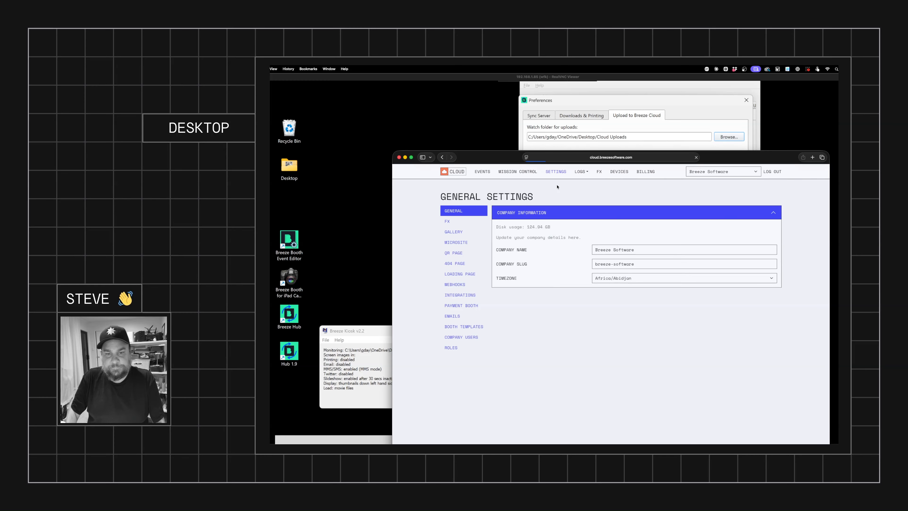
pyautogui.click(452, 294)
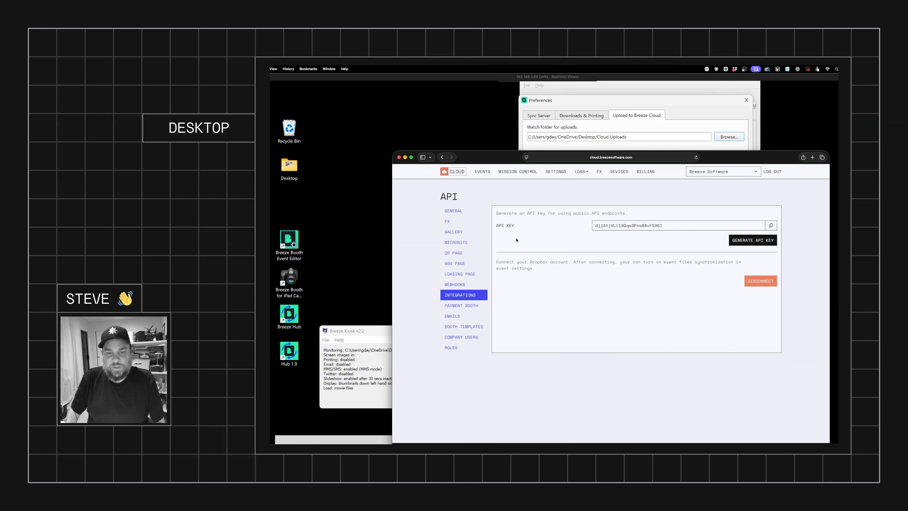
pyautogui.click(769, 240)
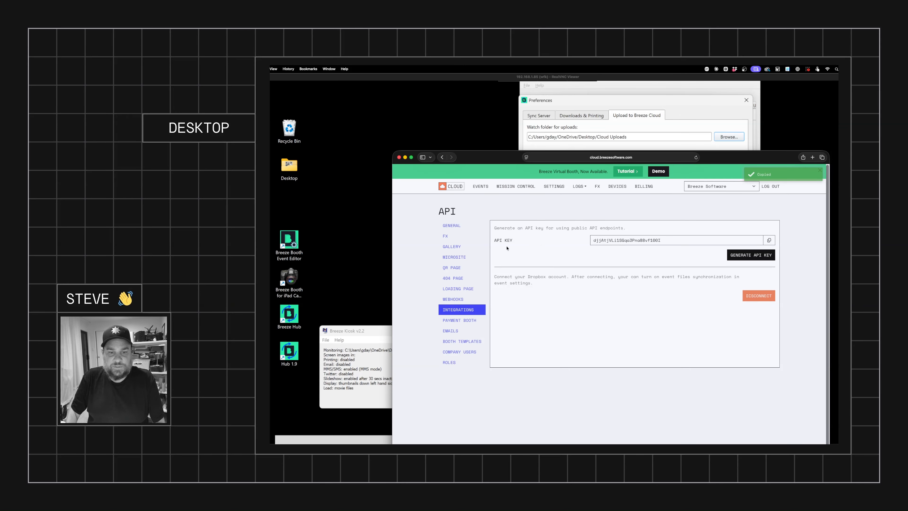
# Step: Paste the copied API key into the API key field of the Preferences dialog
pyautogui.click(655, 135)
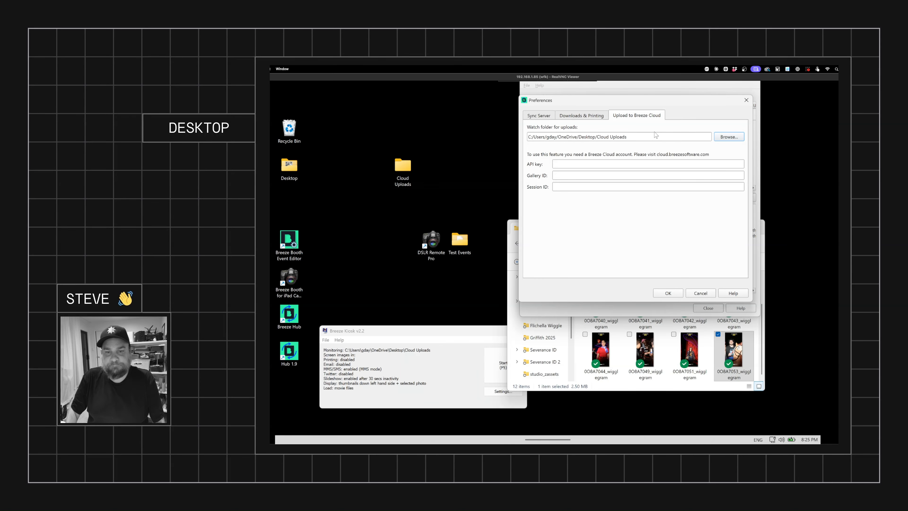
pyautogui.click(569, 163)
pyautogui.hotkey('ctrl', 'v')
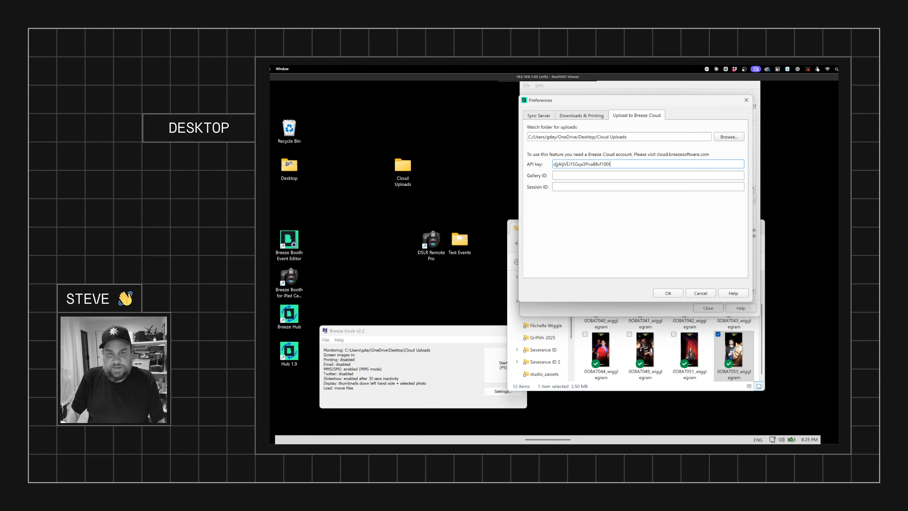
# Step: Start a new Breeze Cloud event and name it WiggleGrams
pyautogui.click(560, 174)
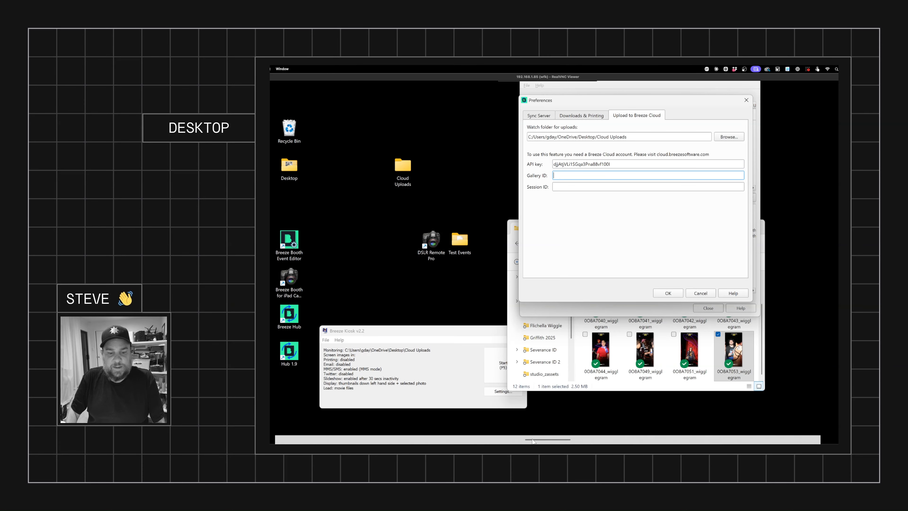
pyautogui.click(279, 434)
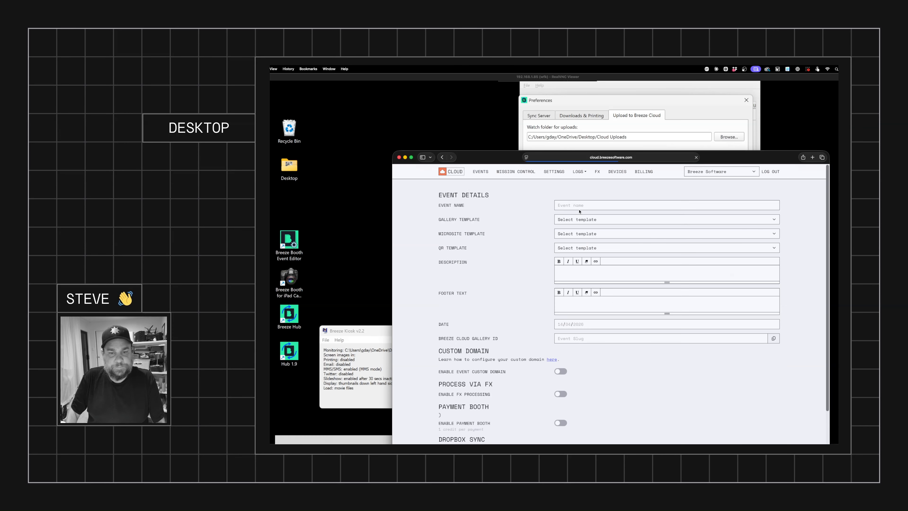
pyautogui.write('Wiggle')
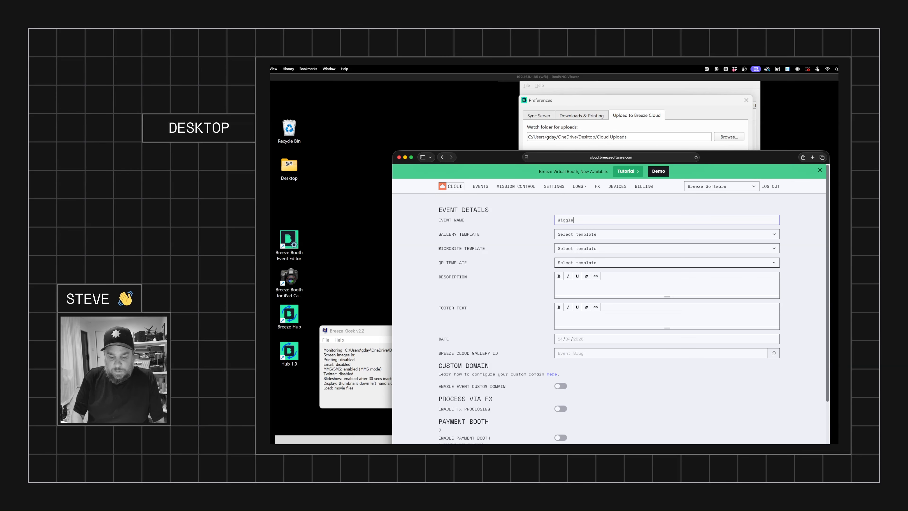
pyautogui.write('Grams')
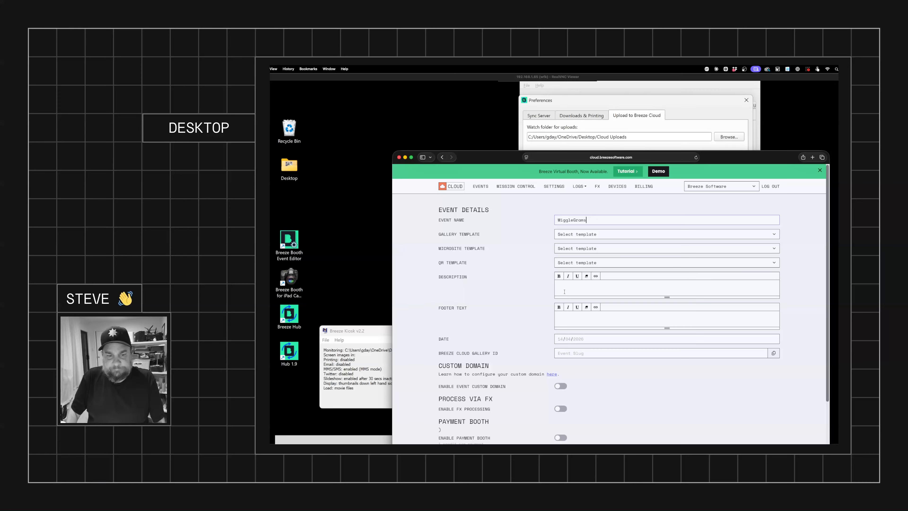
pyautogui.write('wiggle gram.')
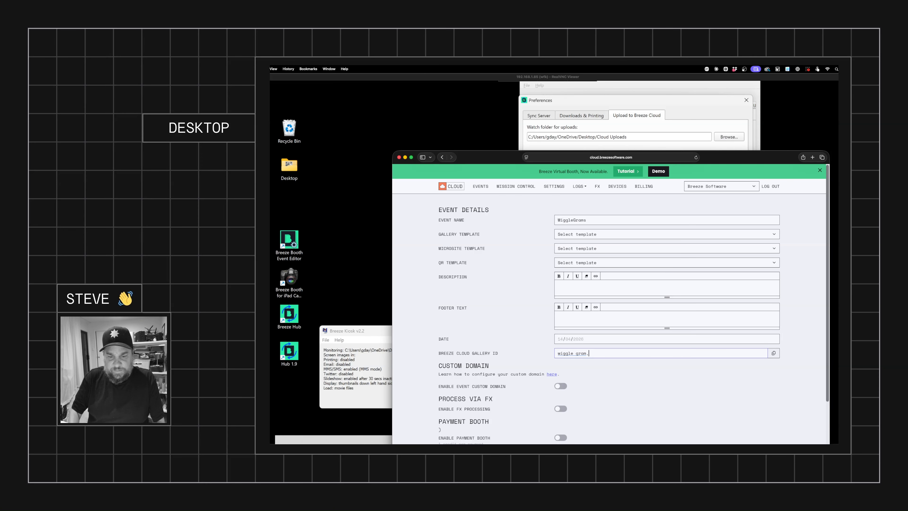
# Step: Set the event's Breeze Cloud Gallery ID to wigglegrams and create the event
pyautogui.press('BackSpace')
pyautogui.press('BackSpace')
pyautogui.press('BackSpace')
pyautogui.press('BackSpace')
pyautogui.press('BackSpace')
pyautogui.press('BackSpace')
pyautogui.write('grams')
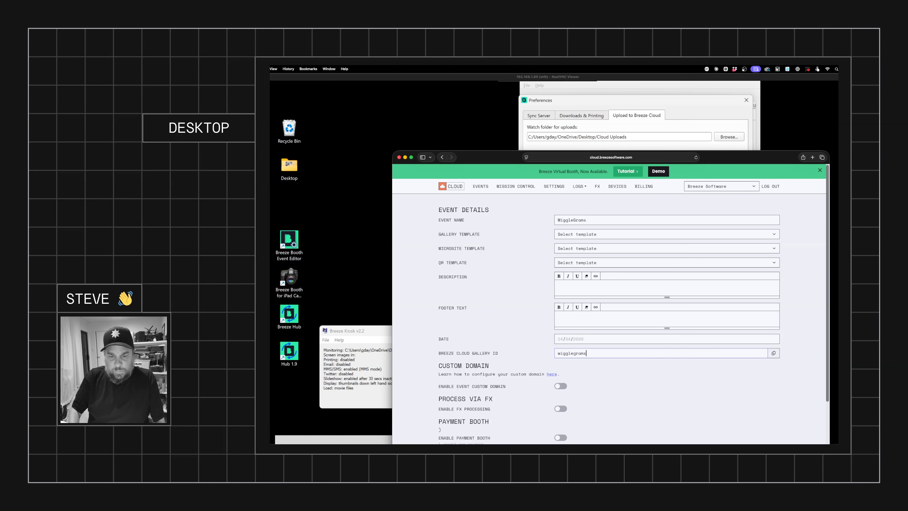
pyautogui.moveTo(594, 354); pyautogui.dragTo(507, 351)
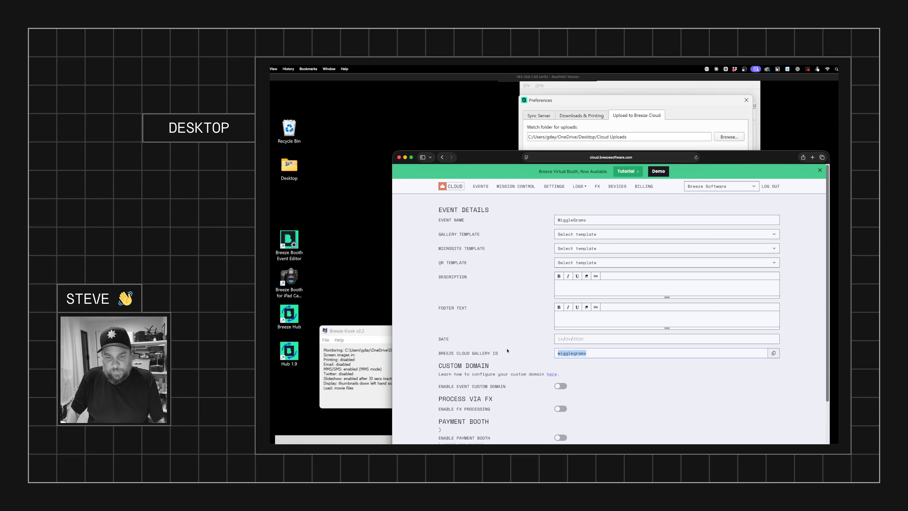
pyautogui.scroll(-3, 795, 299)
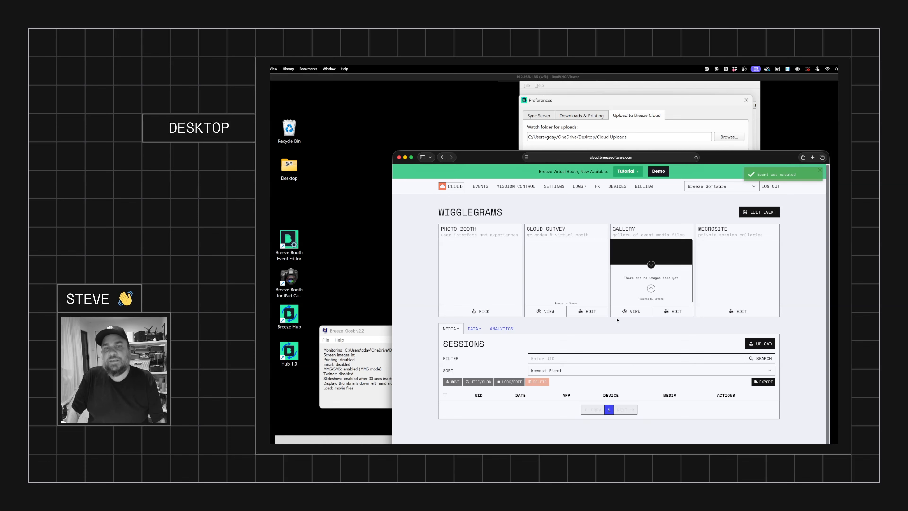
# Step: Open the WiggleGrams event settings and copy its Breeze Cloud Gallery ID, wigglegrams
pyautogui.click(722, 111)
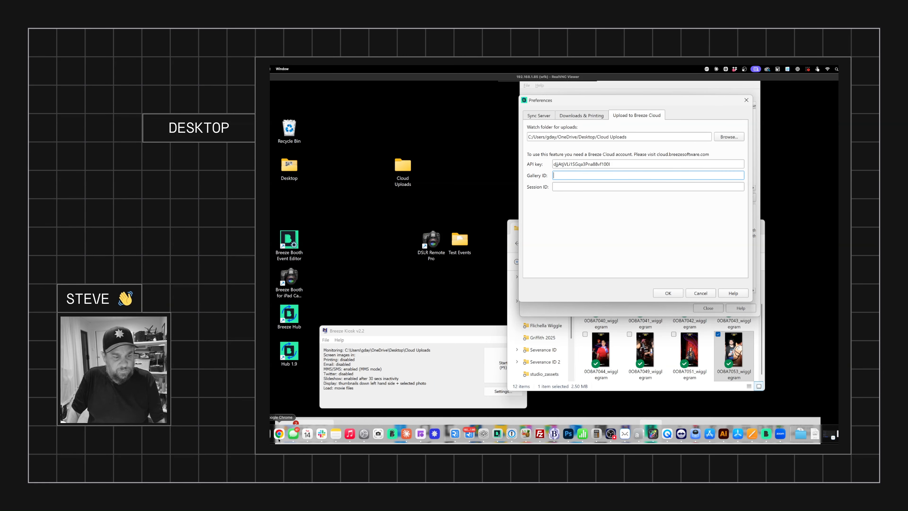
pyautogui.click(270, 438)
pyautogui.click(760, 214)
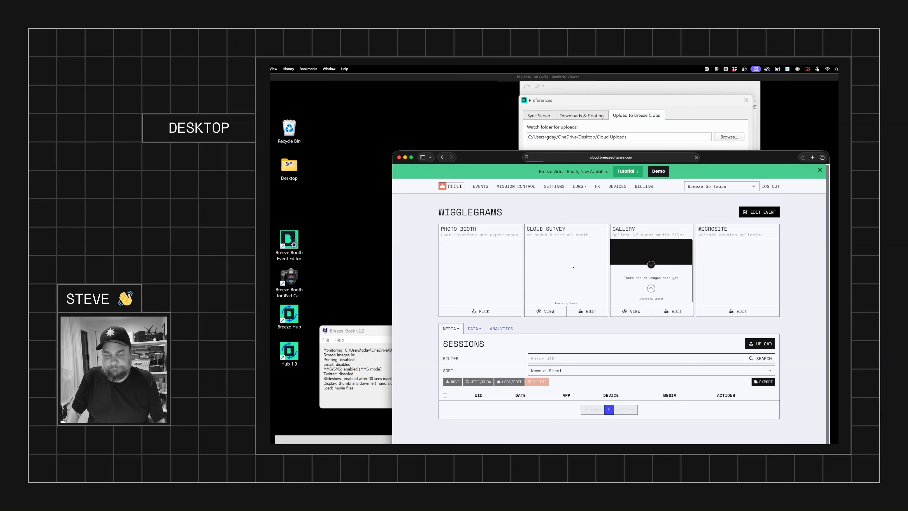
pyautogui.moveTo(591, 350); pyautogui.dragTo(504, 343)
pyautogui.press('super+v')
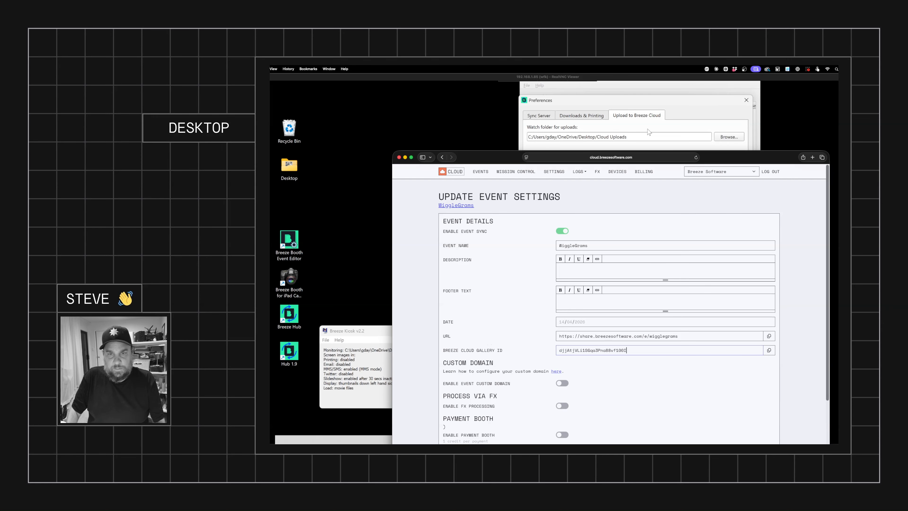
pyautogui.press('super+z')
pyautogui.hotkey('ctrl', 'c')
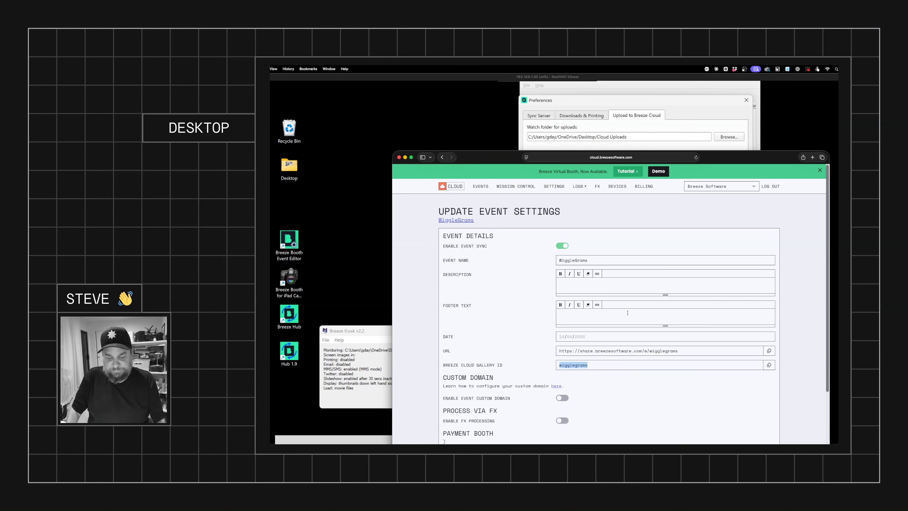
# Step: Paste wigglegrams into the Gallery ID field and save the preferences
pyautogui.click(636, 150)
pyautogui.hotkey('ctrl', 'v')
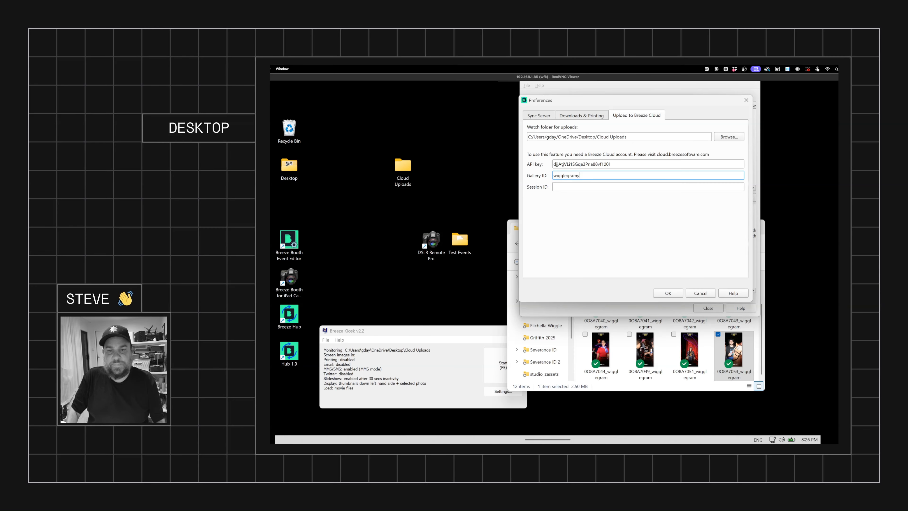
pyautogui.click(566, 188)
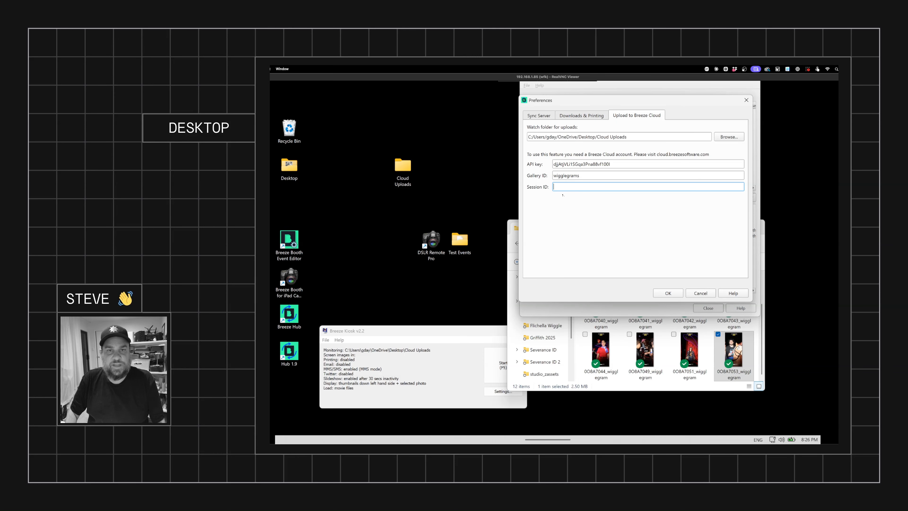
pyautogui.click(669, 293)
# Step: Open the Cloud Uploads folder and copy the 0OBA7036_wigglegram file into it from the Wiggle Grams folder
pyautogui.click(617, 350)
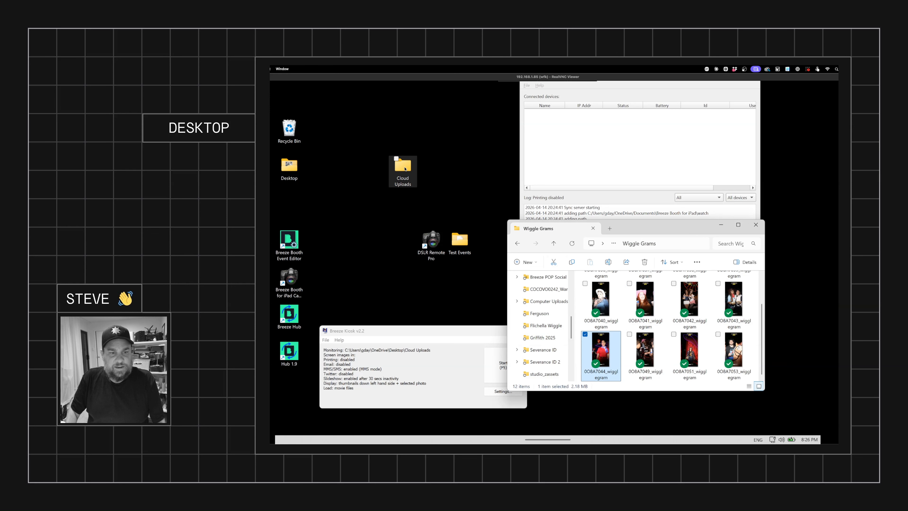
pyautogui.doubleClick(405, 169)
pyautogui.moveTo(647, 236); pyautogui.dragTo(448, 214)
pyautogui.click(653, 228)
pyautogui.moveTo(653, 228); pyautogui.dragTo(724, 255)
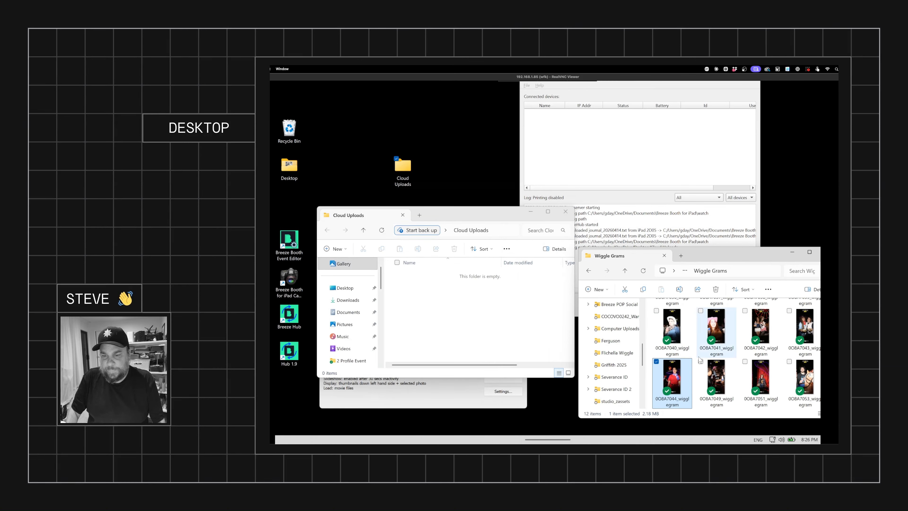
pyautogui.scroll(2, 690, 343)
pyautogui.click(670, 316)
pyautogui.hotkey('ctrl', 'c')
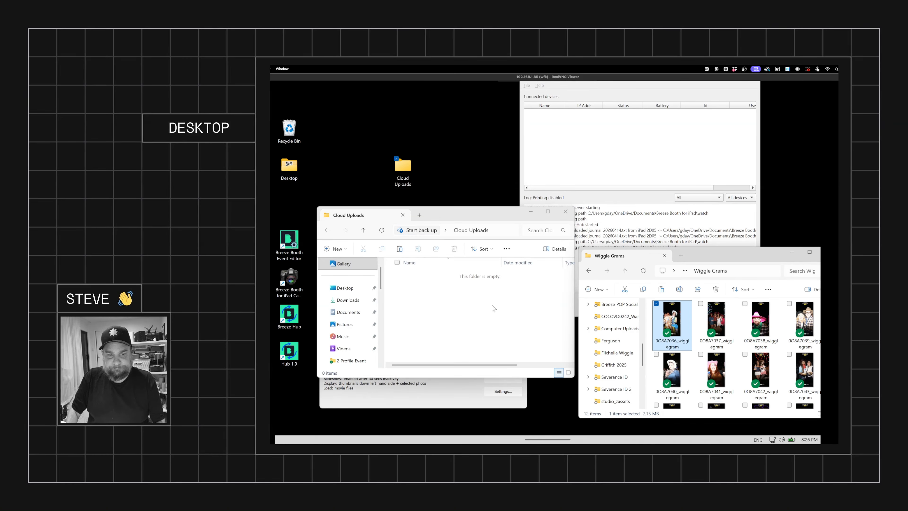
pyautogui.click(492, 308)
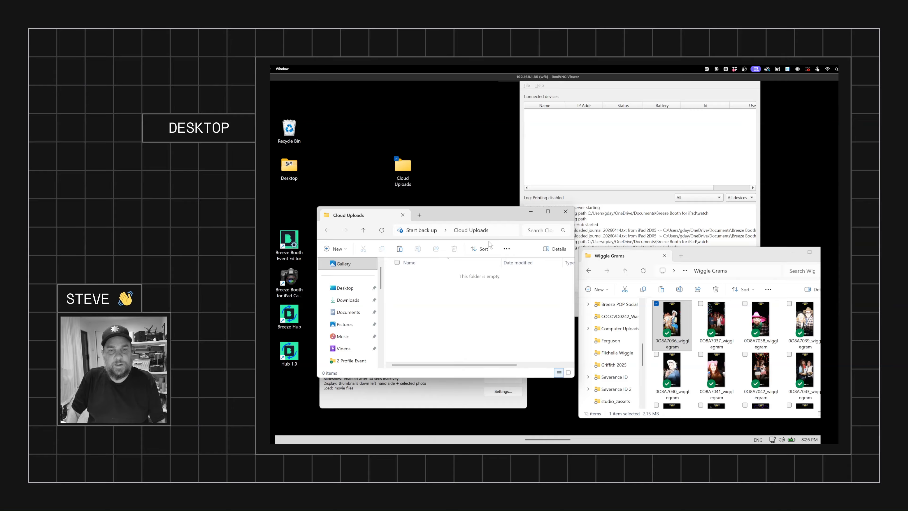
pyautogui.hotkey('ctrl', 'v')
# Step: Examine the BreezeHub log for the upload of the new file
pyautogui.click(666, 156)
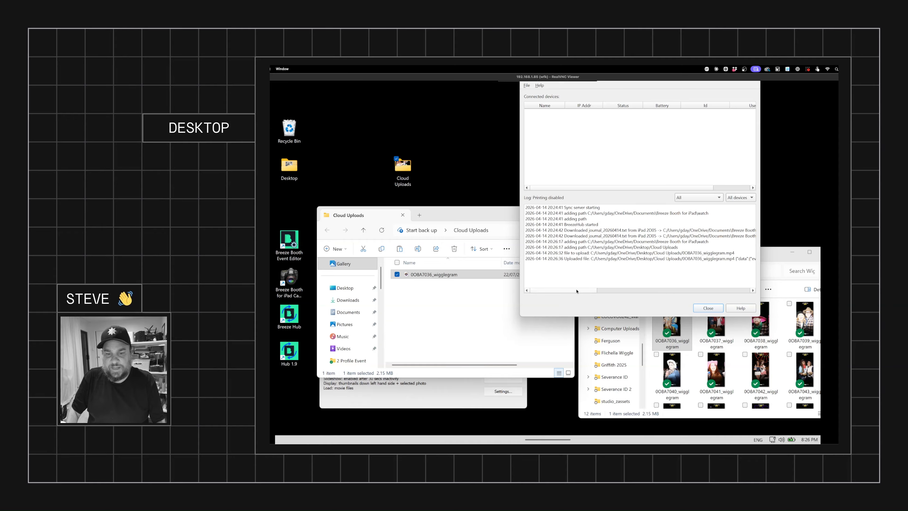
pyautogui.moveTo(576, 290); pyautogui.dragTo(673, 294)
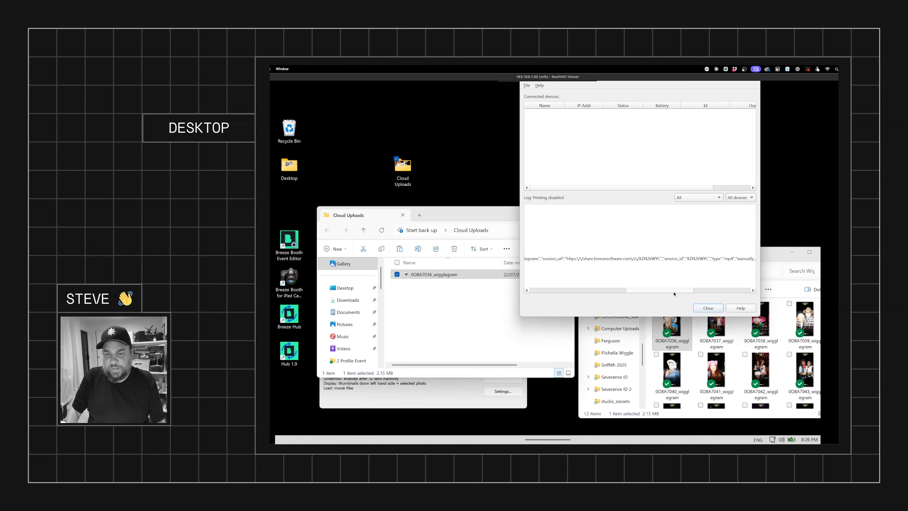
pyautogui.moveTo(406, 442)
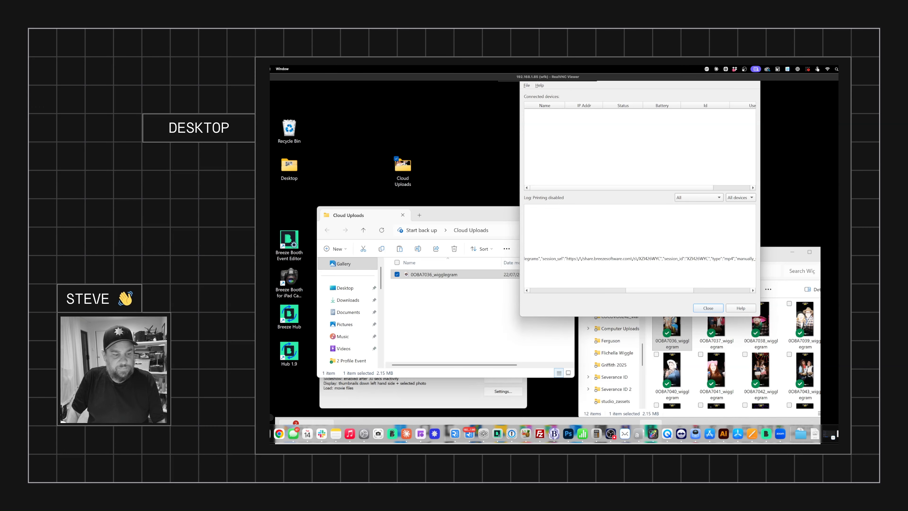
# Step: Open the uploaded session from the WiggleGrams event's session list, play its wigglegram and inspect the share page's URL
pyautogui.click(294, 434)
pyautogui.moveTo(498, 157); pyautogui.dragTo(481, 106)
pyautogui.click(439, 170)
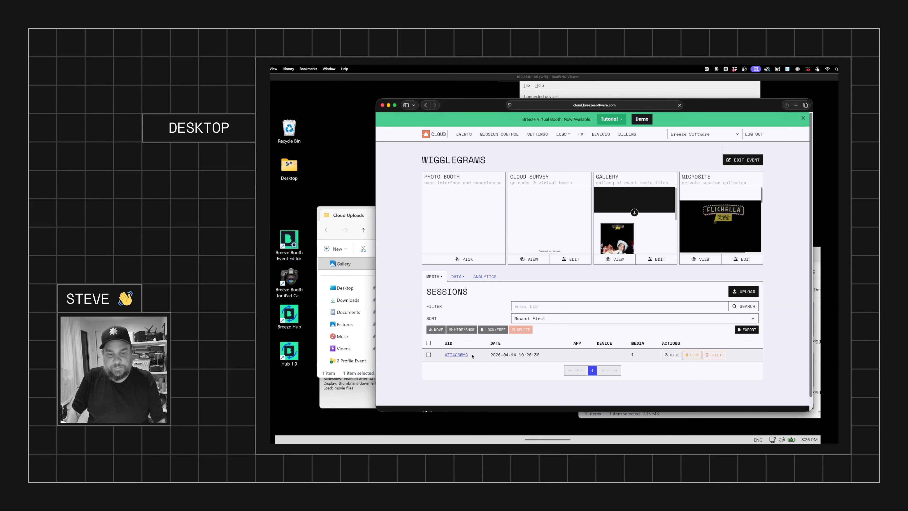
pyautogui.click(458, 357)
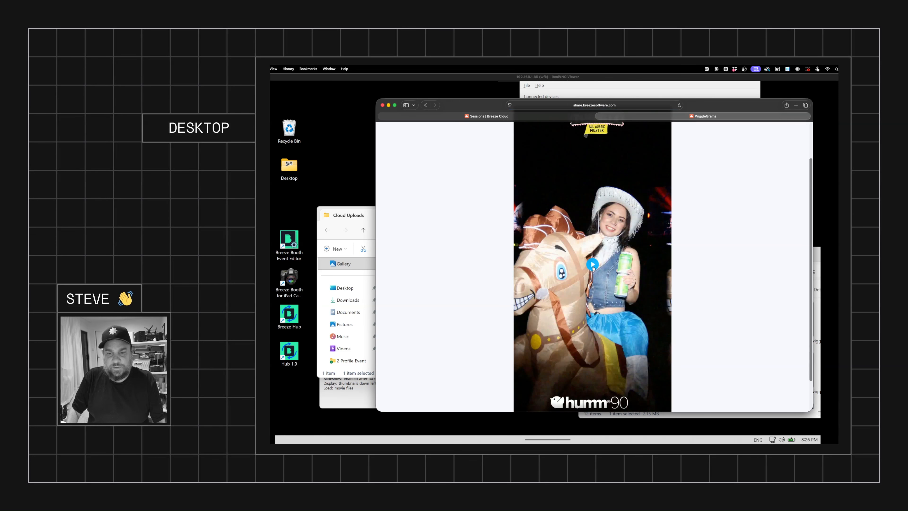
pyautogui.click(592, 264)
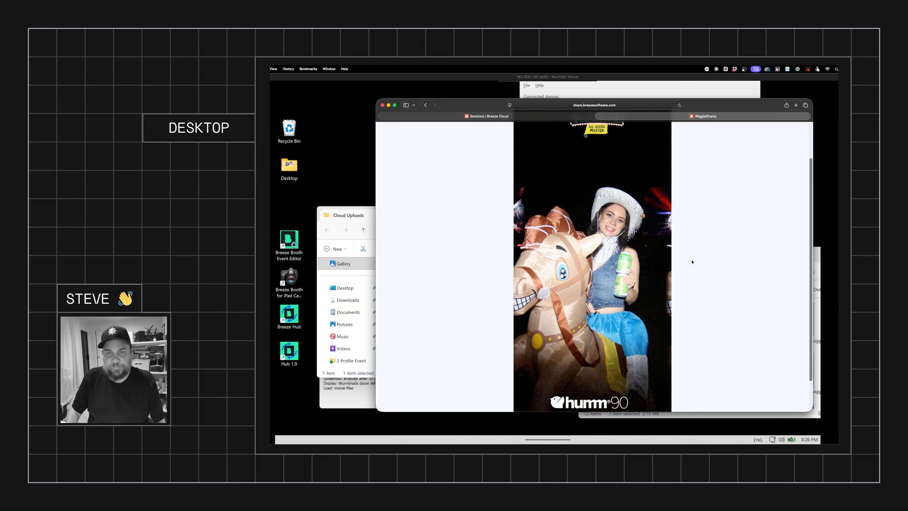
pyautogui.click(631, 106)
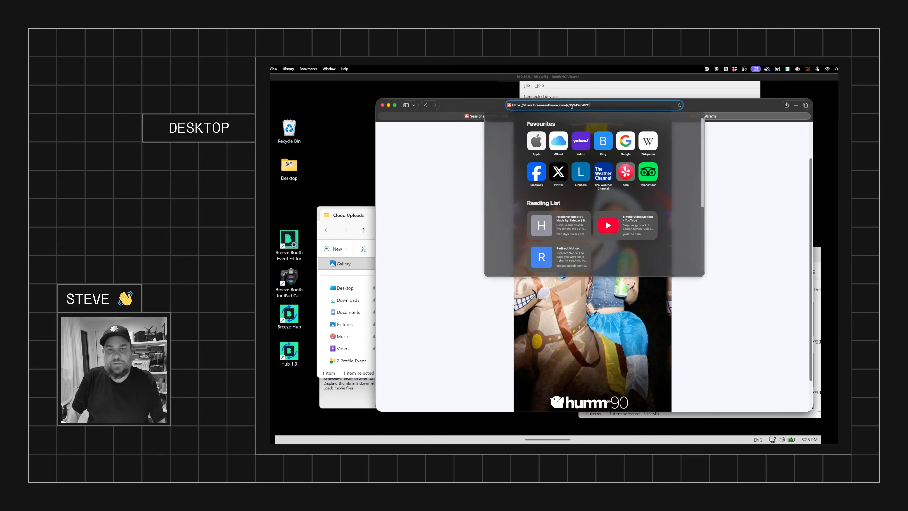
pyautogui.moveTo(572, 106); pyautogui.dragTo(616, 107)
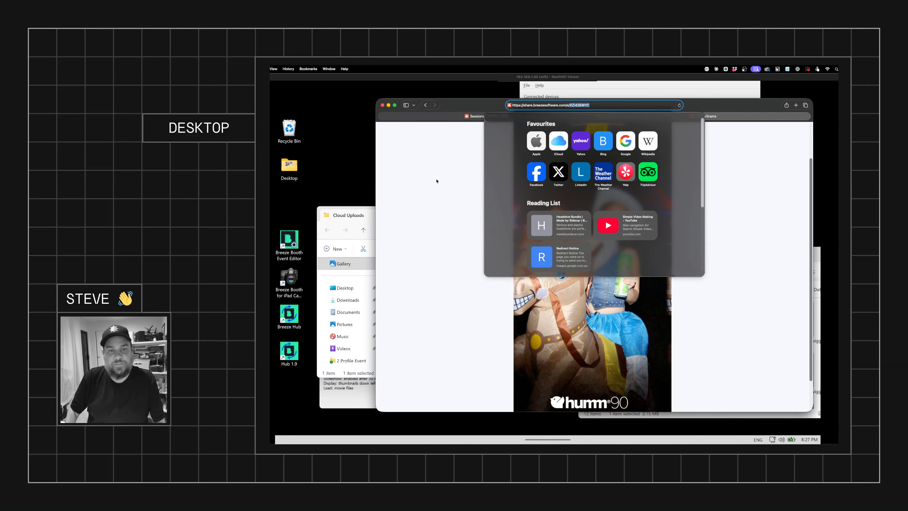
pyautogui.click(446, 180)
pyautogui.click(388, 106)
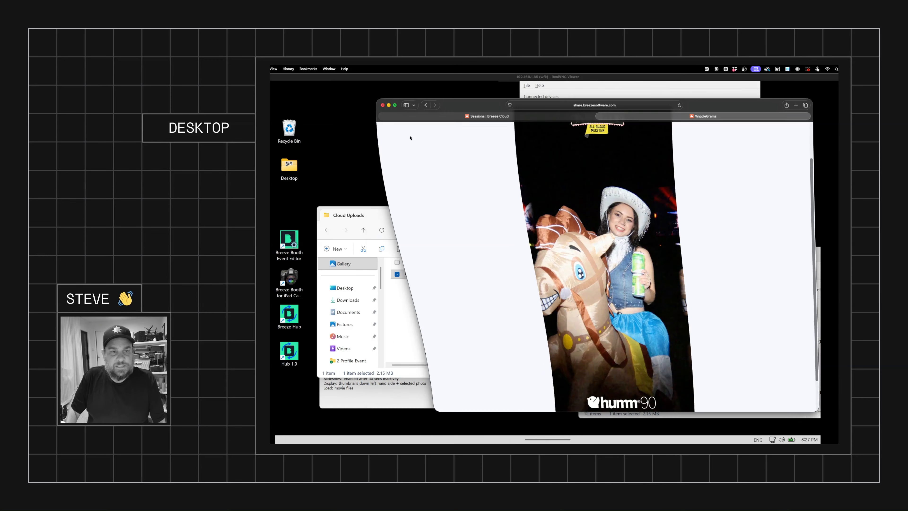
# Step: Set the Breeze Cloud upload Session ID to {left,8,{filename}} in BreezeHub's preferences and save them
pyautogui.click(578, 158)
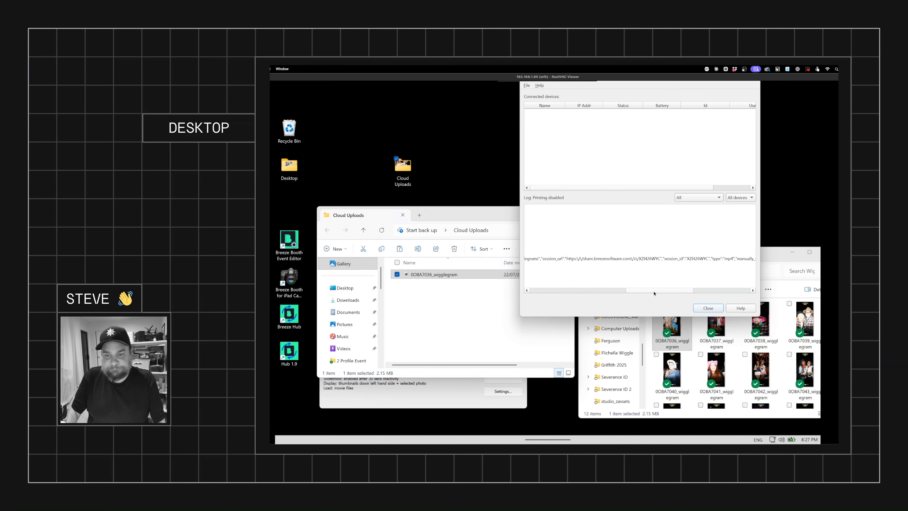
pyautogui.moveTo(654, 291); pyautogui.dragTo(557, 291)
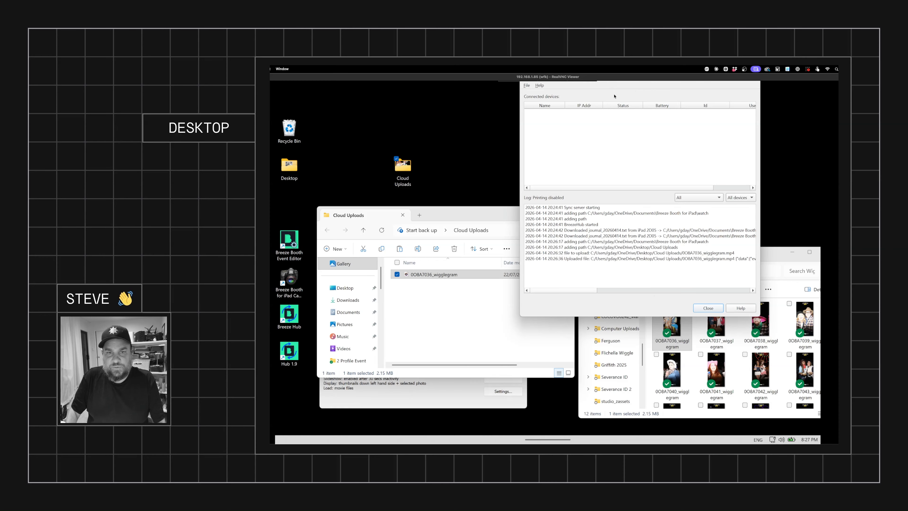
pyautogui.click(527, 85)
pyautogui.click(550, 124)
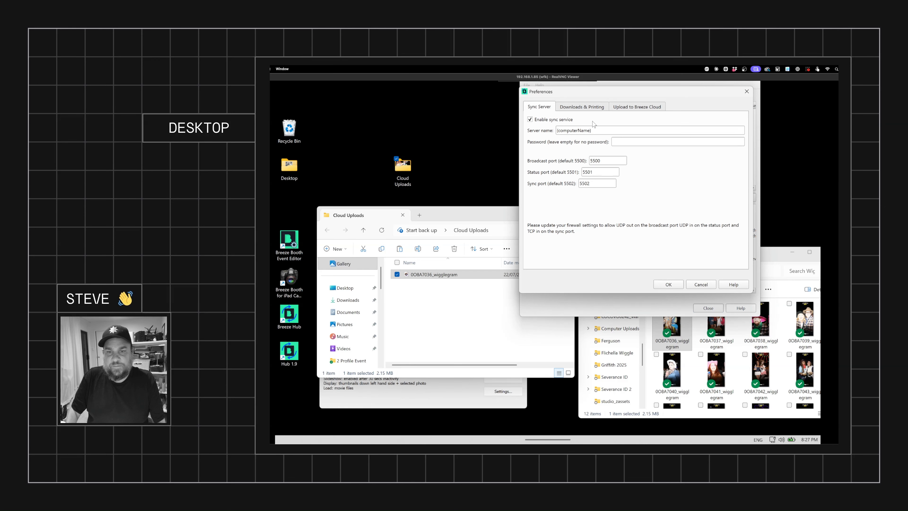
pyautogui.click(630, 110)
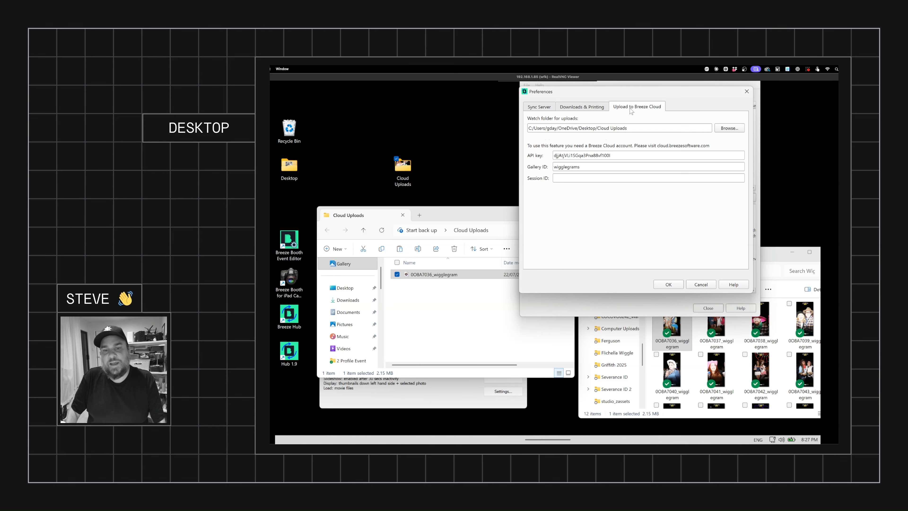
pyautogui.click(564, 179)
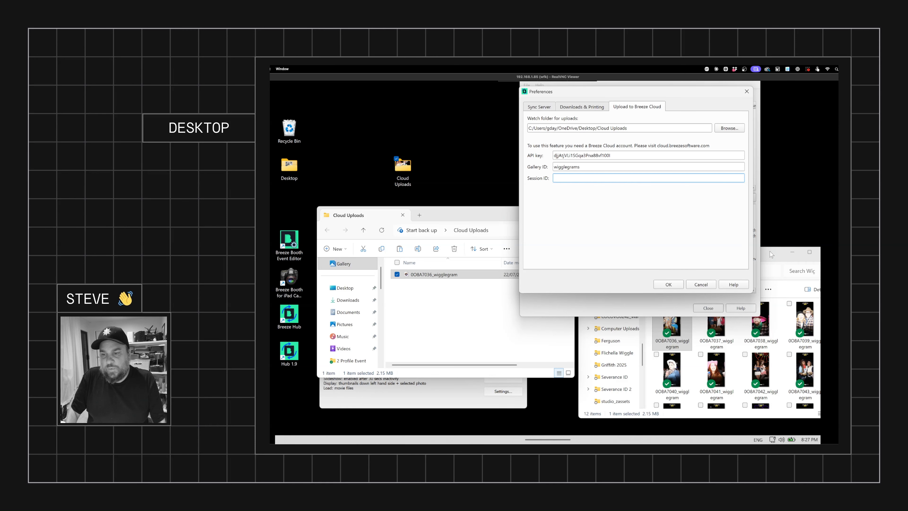
pyautogui.click(764, 258)
pyautogui.moveTo(761, 254); pyautogui.dragTo(702, 235)
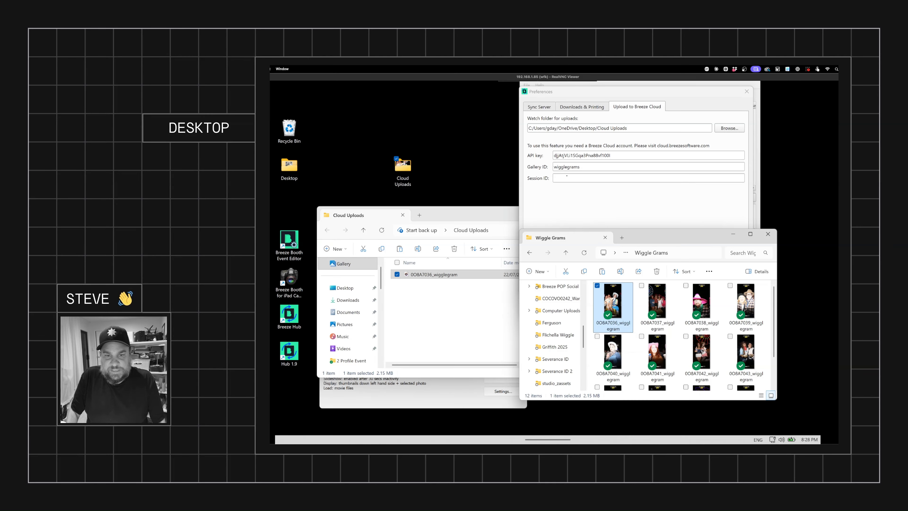
pyautogui.click(596, 177)
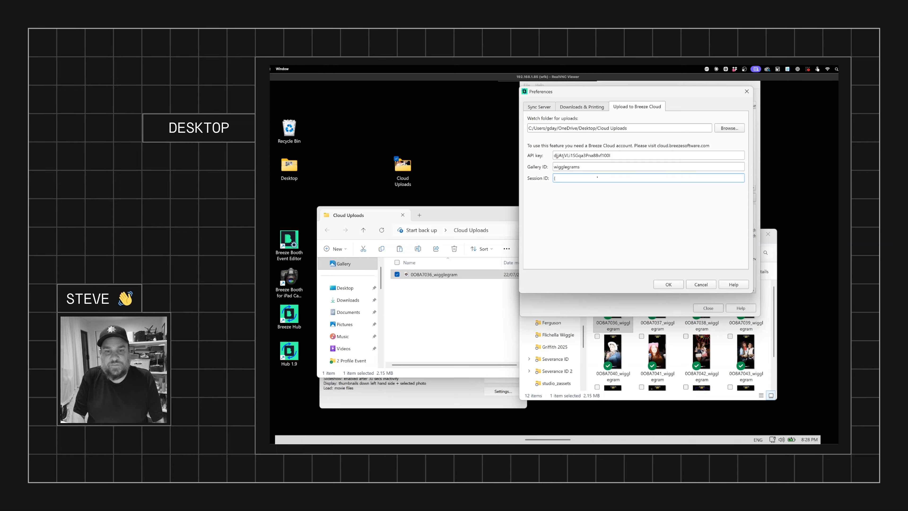
pyautogui.write('(le')
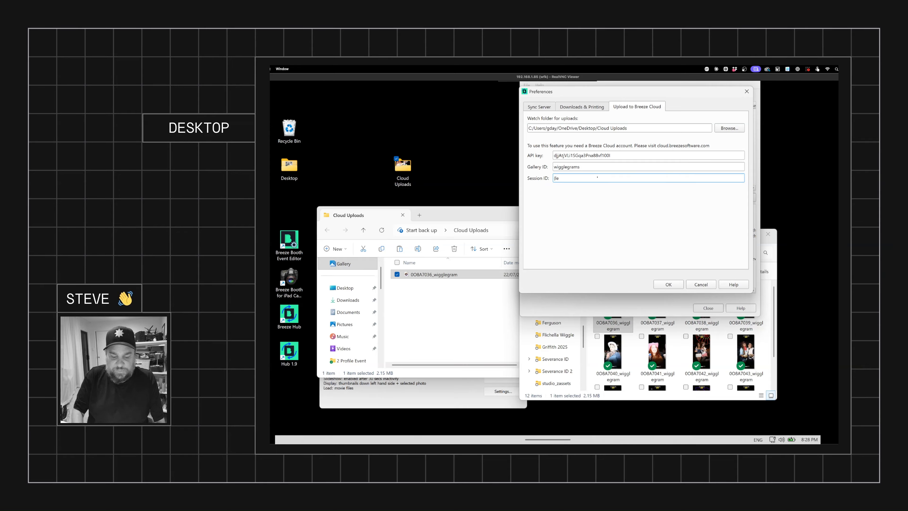
pyautogui.write('ft,')
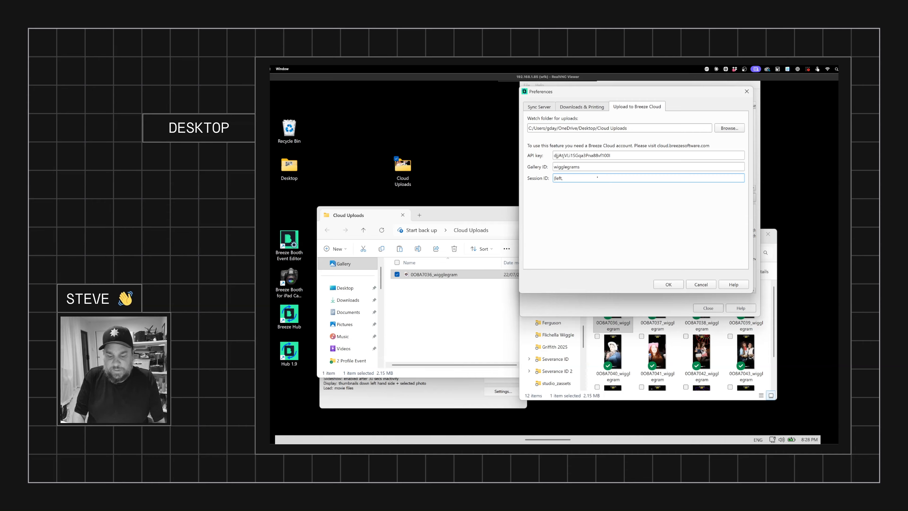
pyautogui.write('8,{')
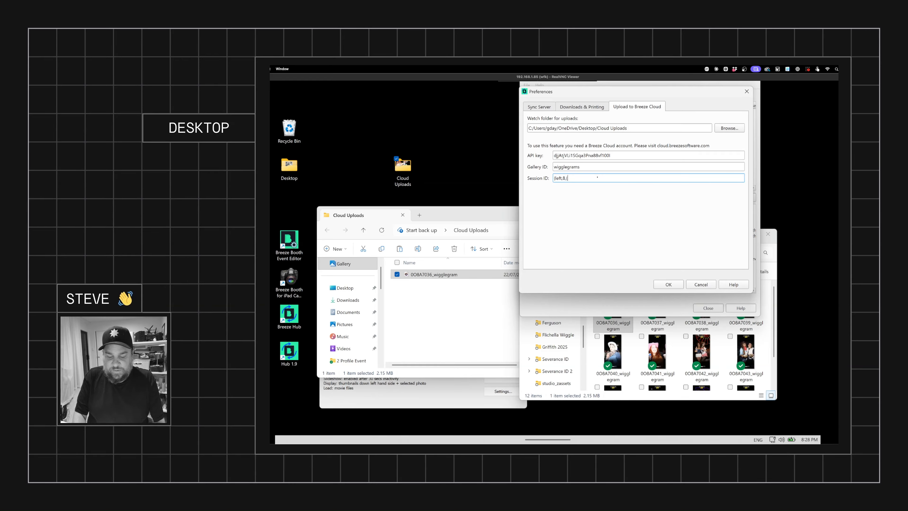
pyautogui.write(',(filenam')
pyautogui.write('e)')
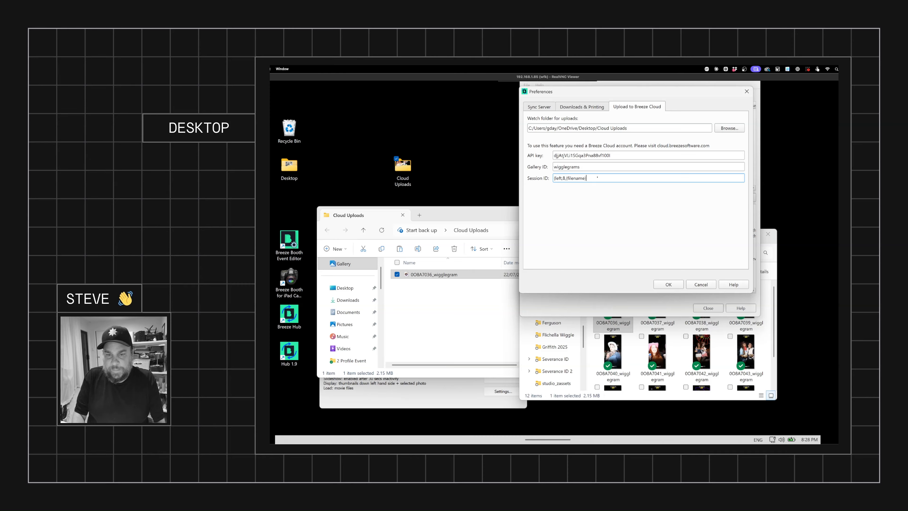
pyautogui.write(')')
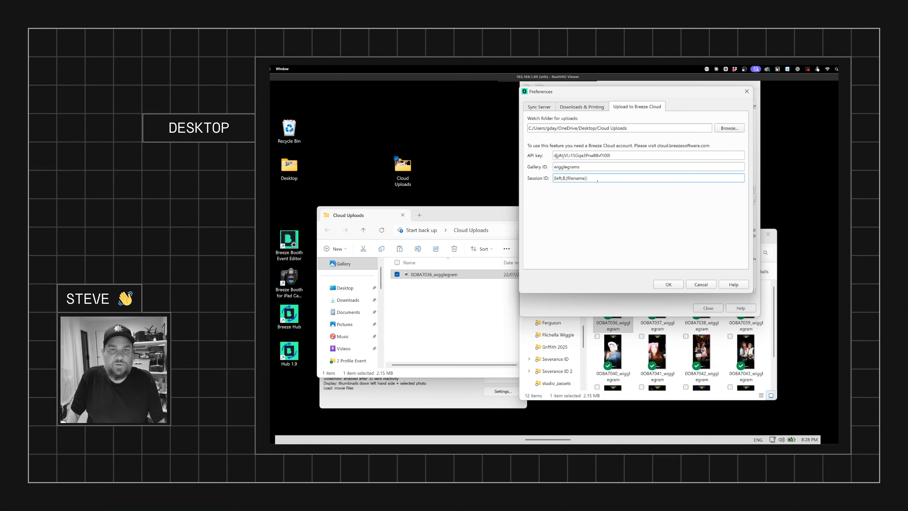
pyautogui.click(668, 284)
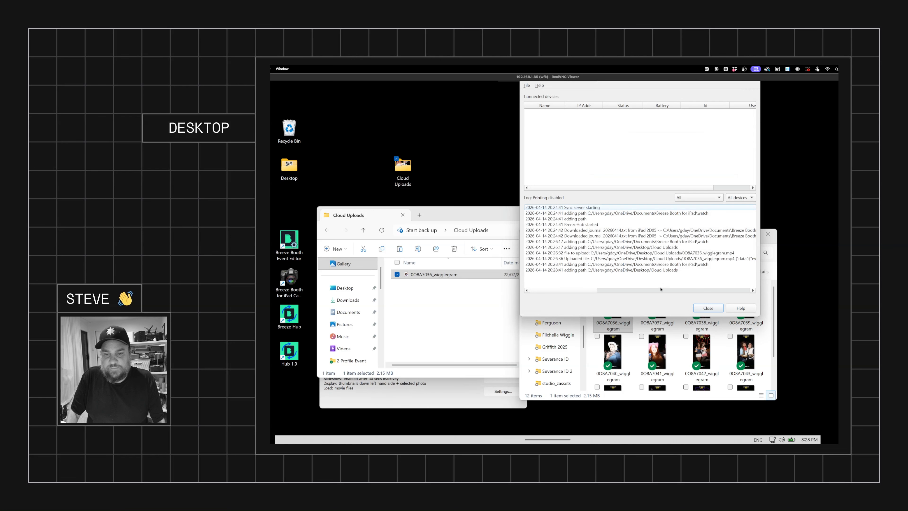
# Step: Copy the 0OBA7040_wigglegram file from the Wiggle Grams folder into the Cloud Uploads folder
pyautogui.click(637, 355)
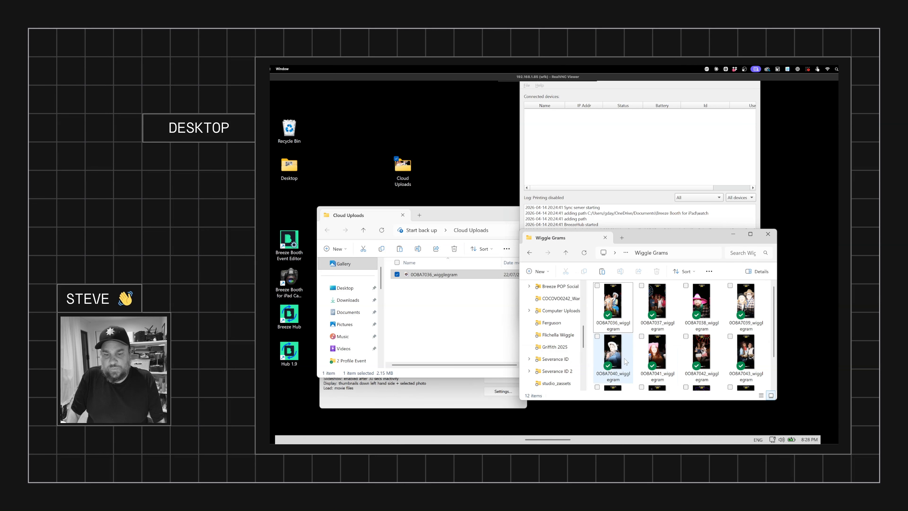
pyautogui.click(608, 351)
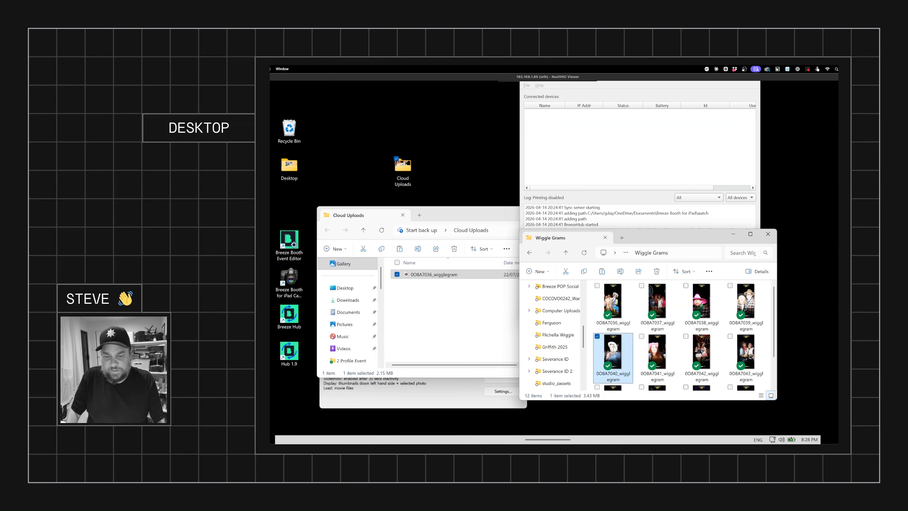
pyautogui.click(439, 320)
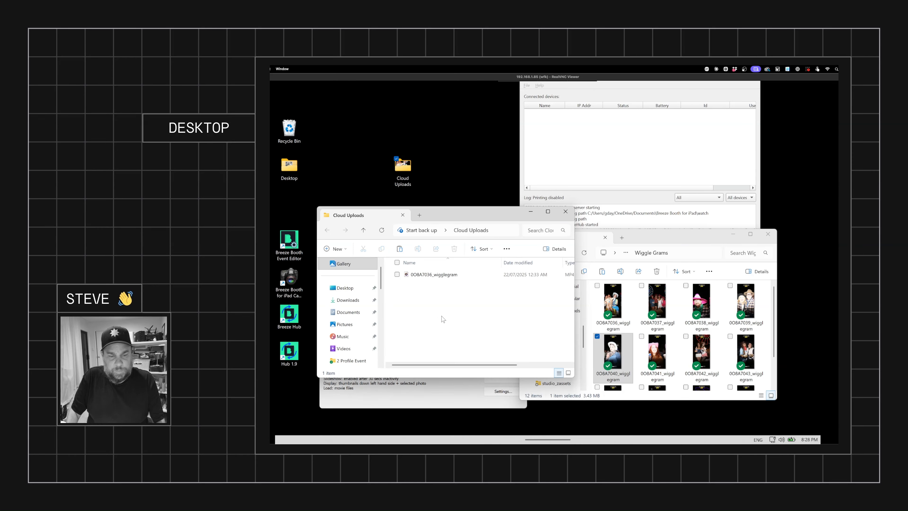
pyautogui.hotkey('ctrl', 'v')
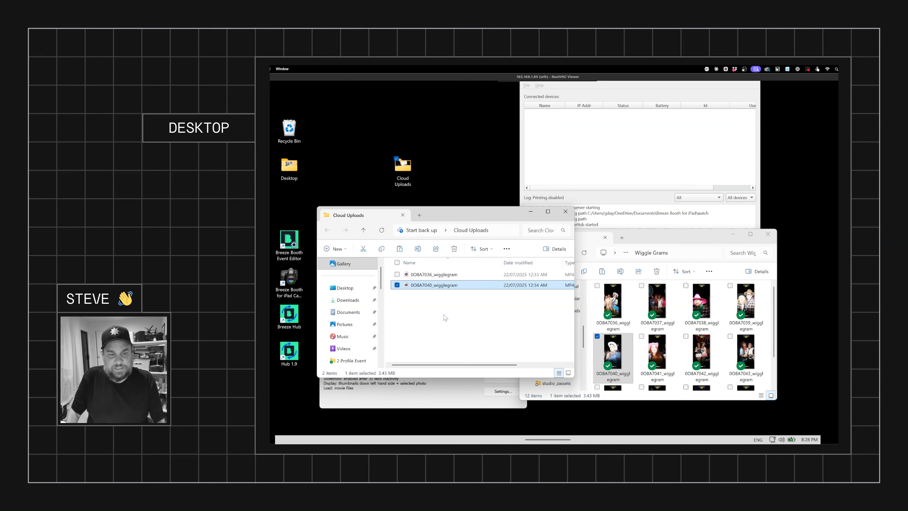
# Step: Check the BreezeHub log for the new upload, then return to the WiggleGrams event page and reload it
pyautogui.click(649, 187)
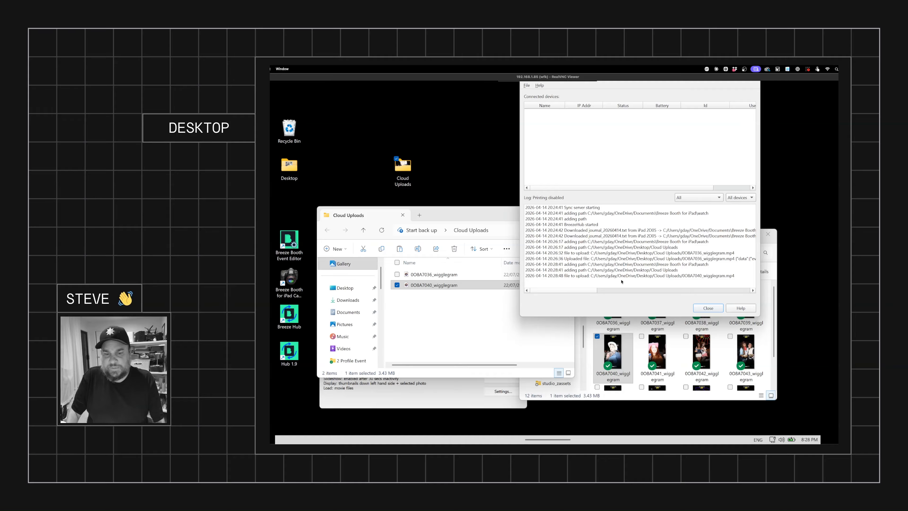
pyautogui.moveTo(586, 290); pyautogui.dragTo(568, 295)
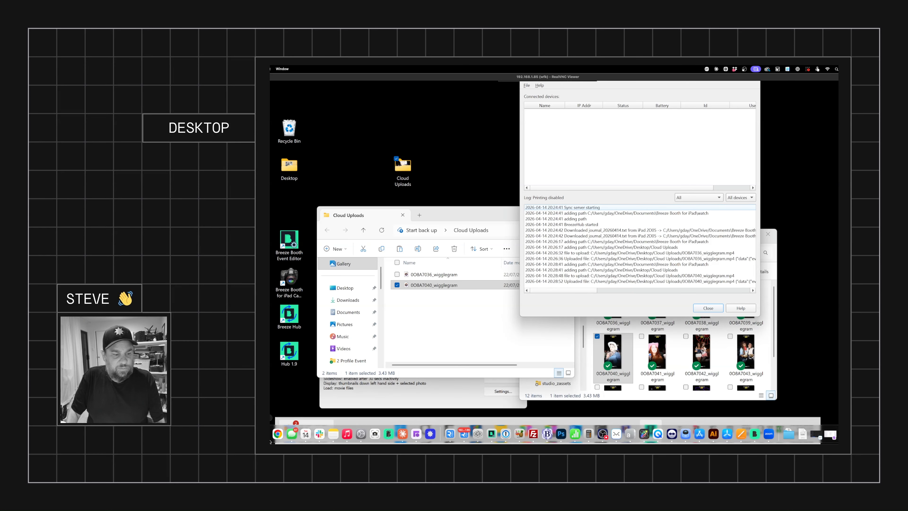
pyautogui.click(830, 431)
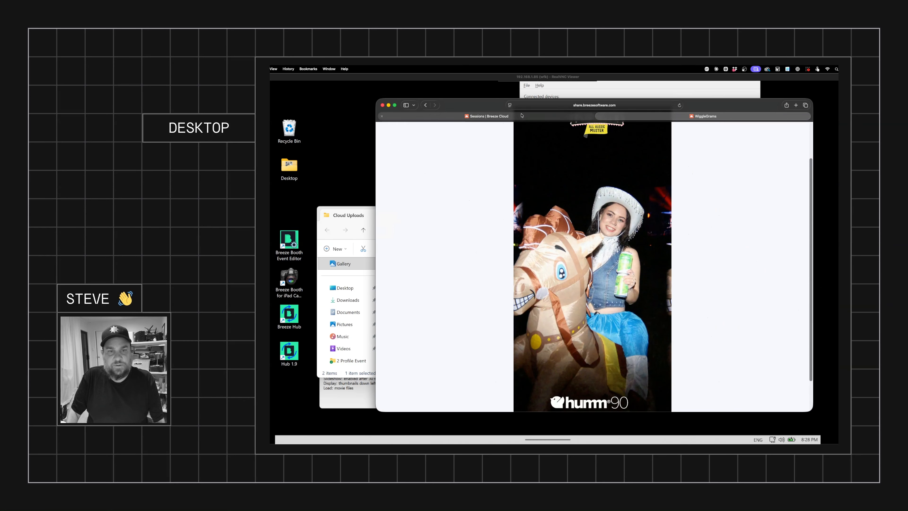
pyautogui.click(425, 105)
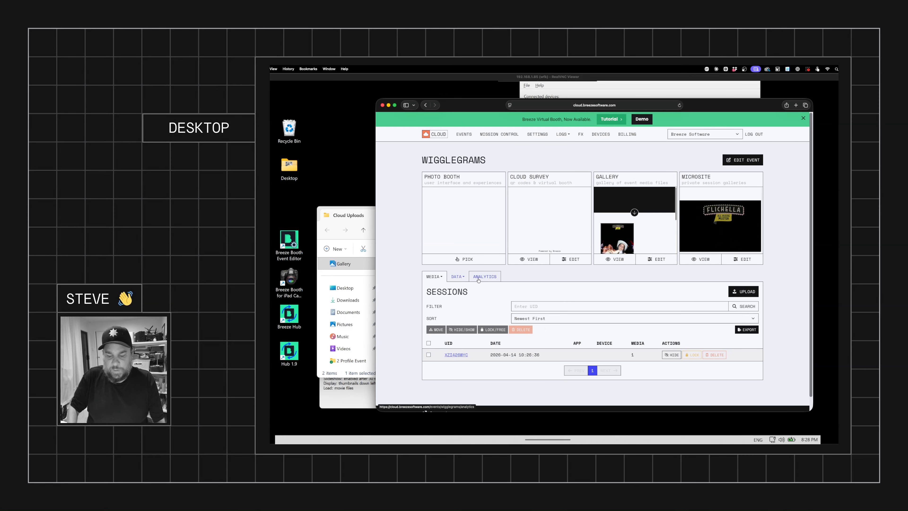
pyautogui.press('super+l')
pyautogui.press('Return')
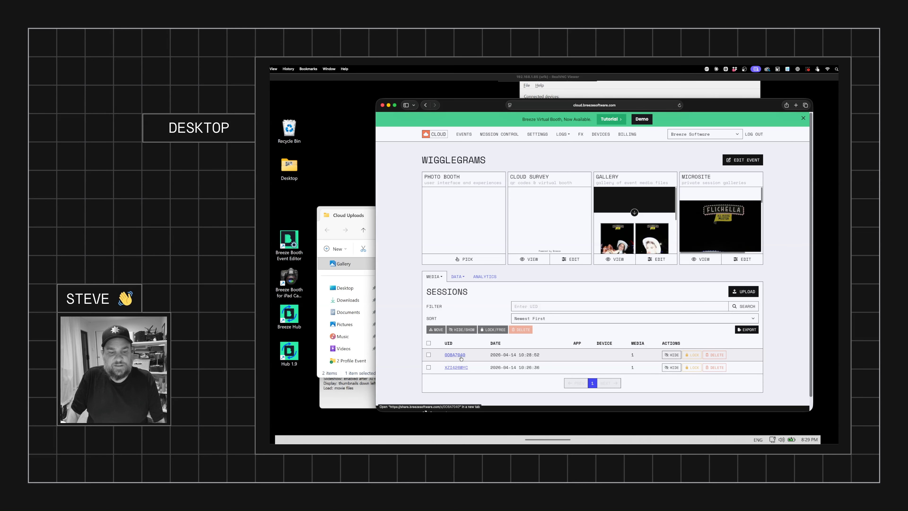
# Step: Open the new 0OBA7040 session's share page and inspect its URL
pyautogui.click(356, 216)
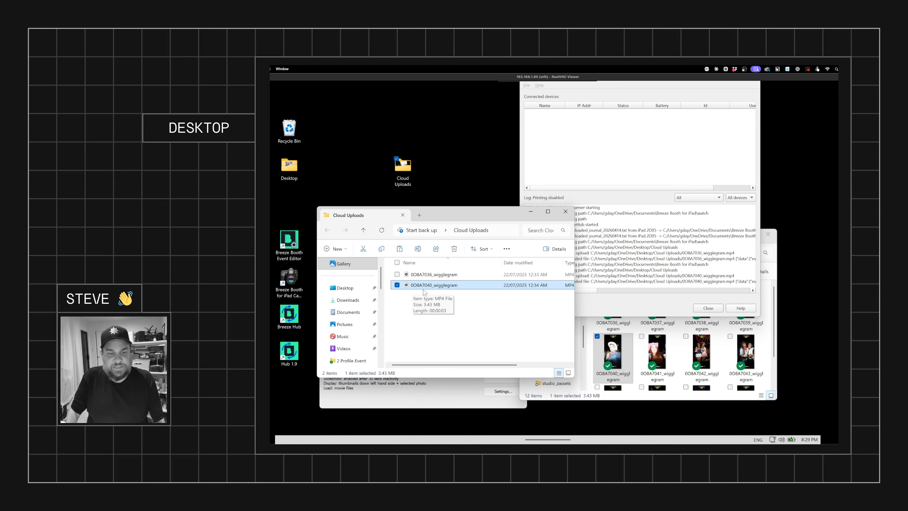
pyautogui.moveTo(442, 442)
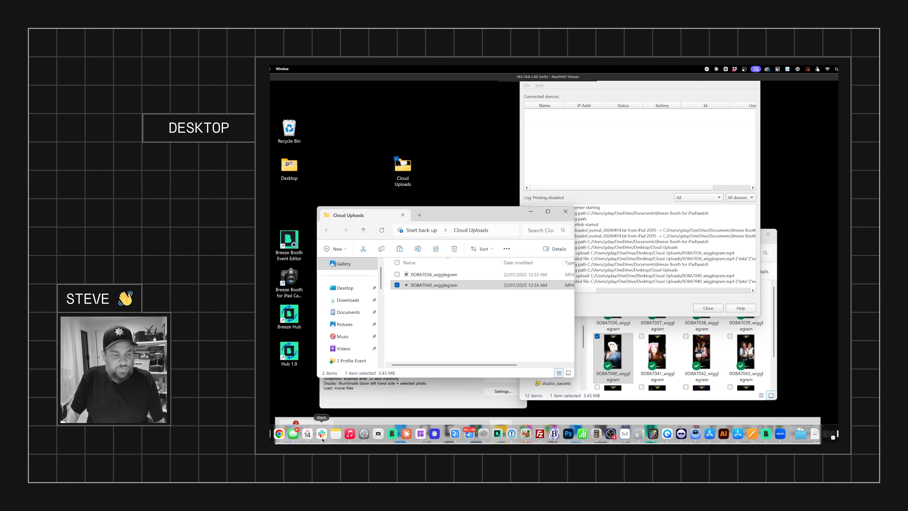
pyautogui.click(266, 434)
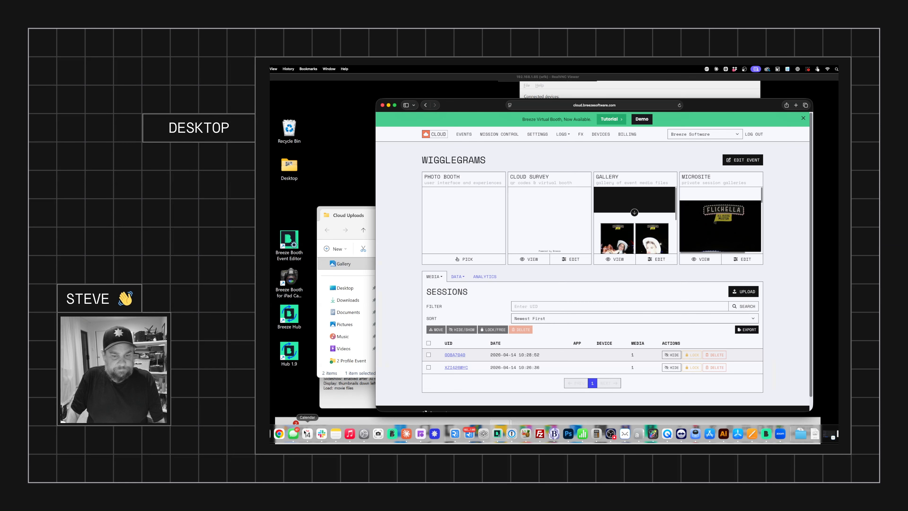
pyautogui.click(458, 357)
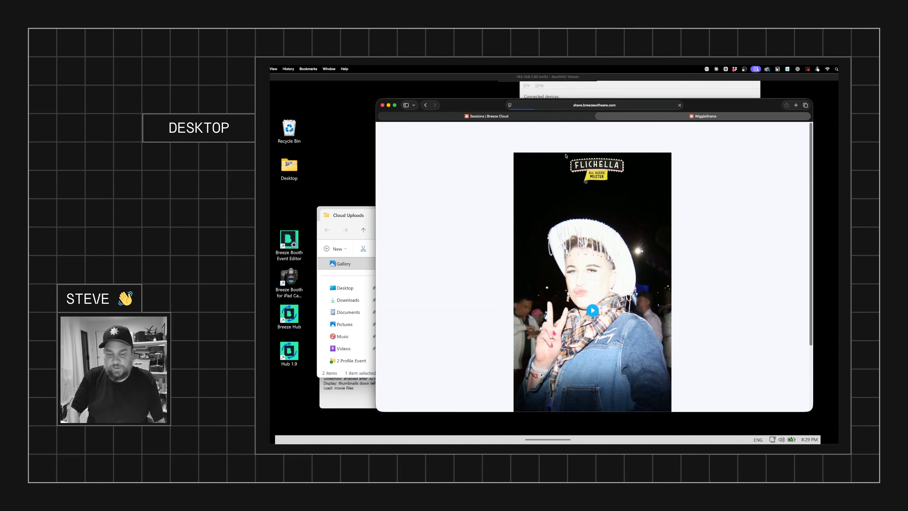
pyautogui.press('super+l')
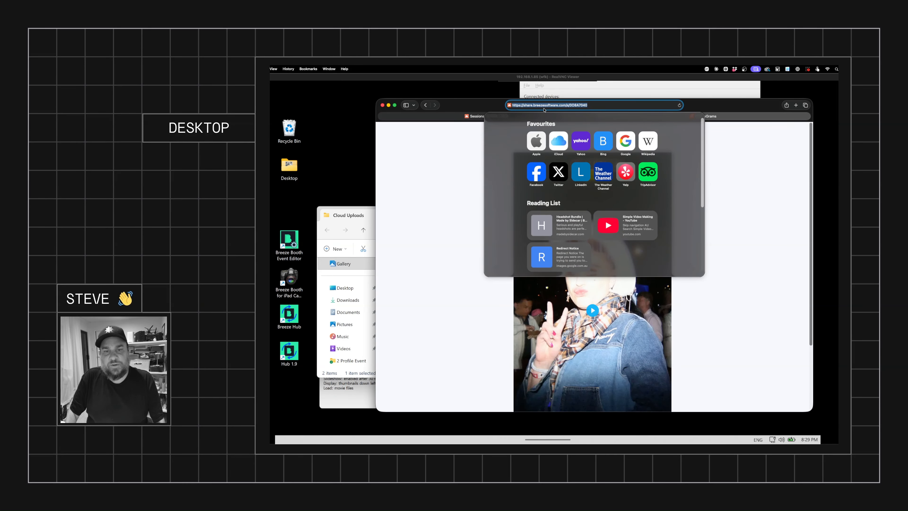
pyautogui.click(568, 105)
pyautogui.moveTo(569, 105); pyautogui.dragTo(623, 106)
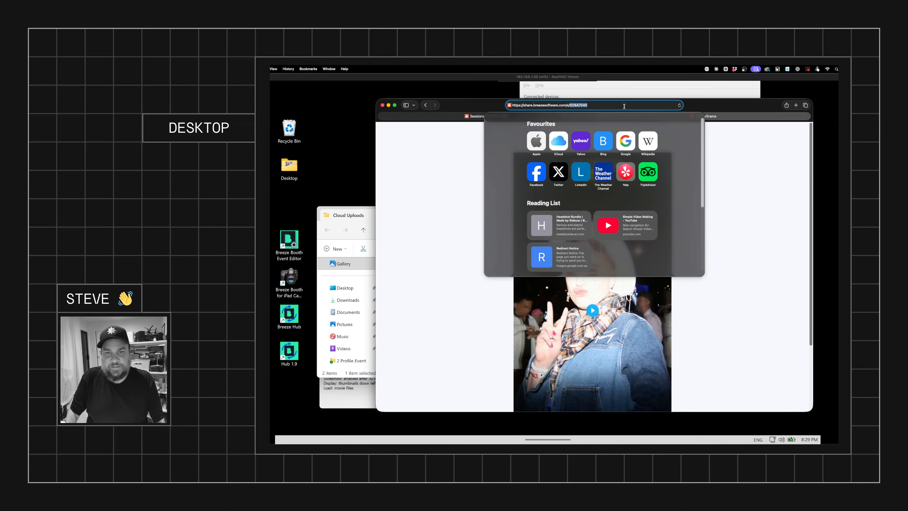
pyautogui.click(602, 108)
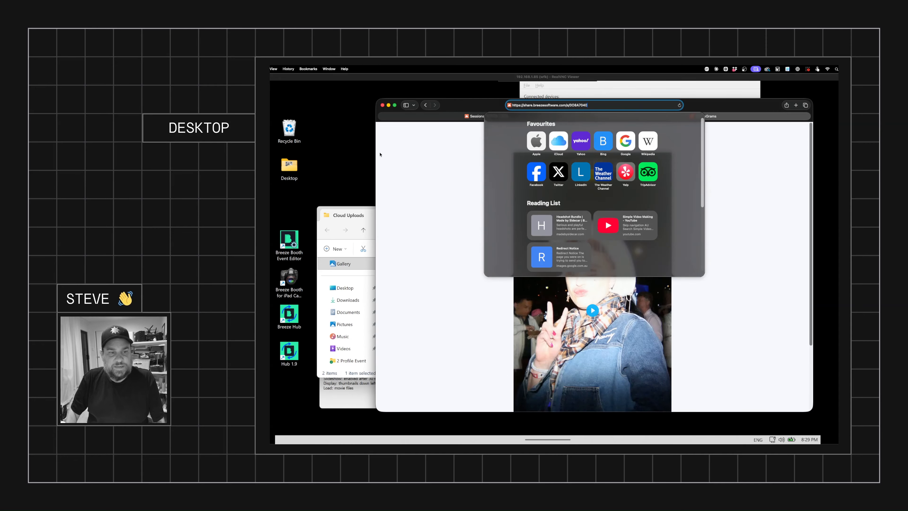
pyautogui.click(357, 159)
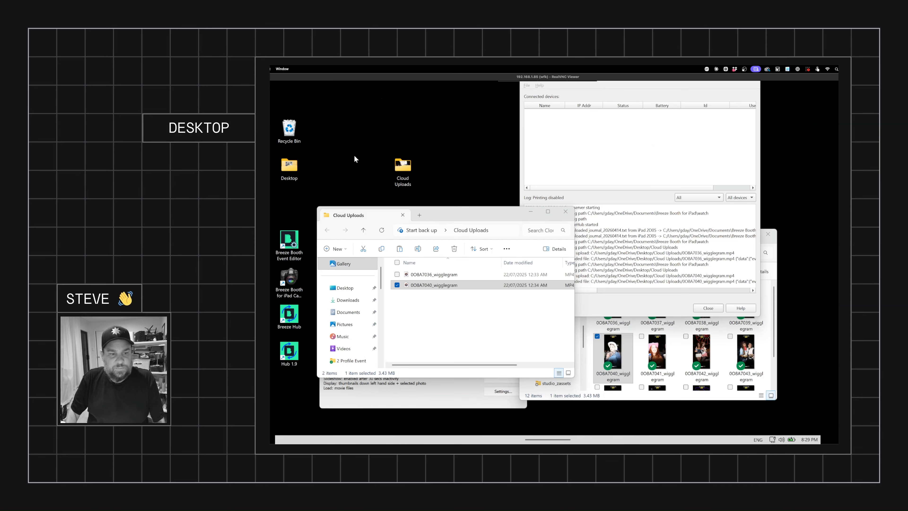
pyautogui.click(428, 397)
pyautogui.moveTo(435, 330); pyautogui.dragTo(465, 282)
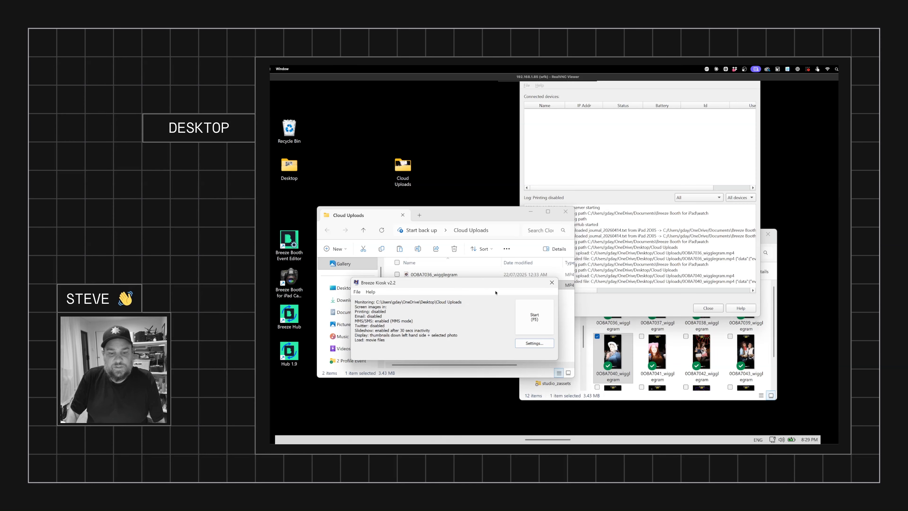
pyautogui.click(532, 344)
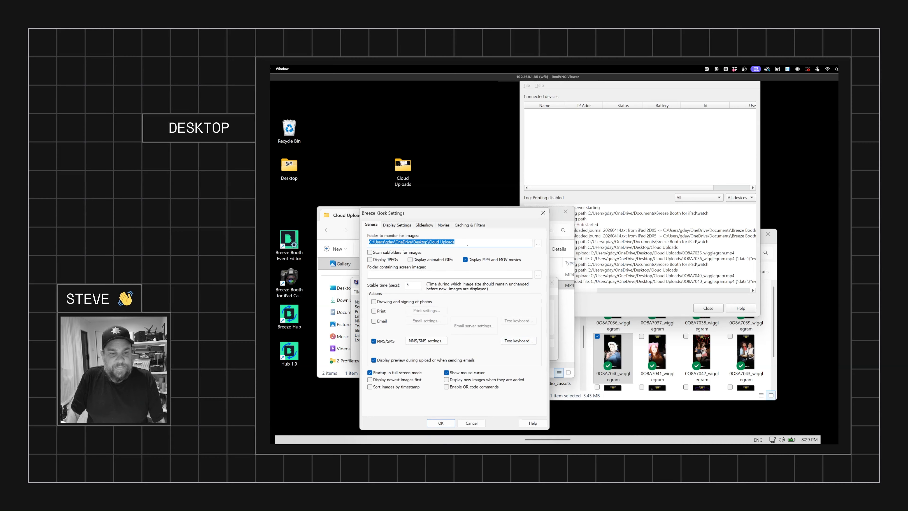
pyautogui.click(427, 340)
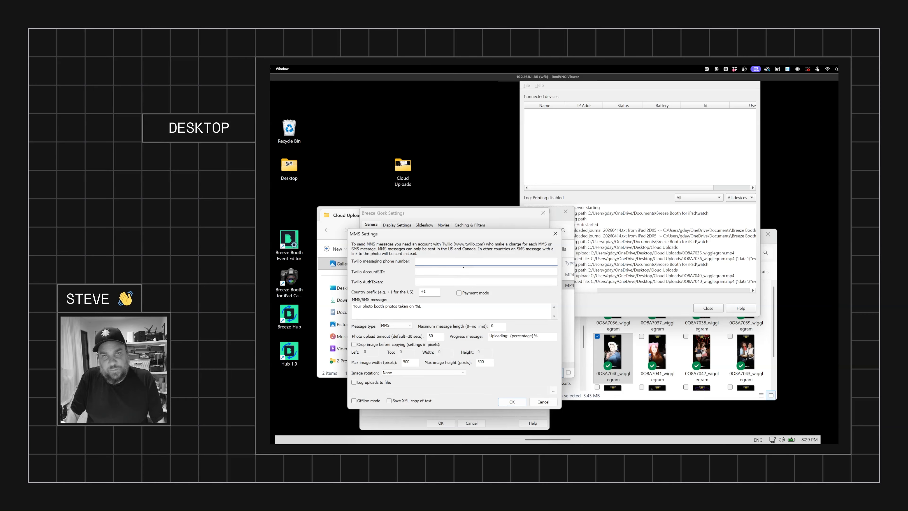
pyautogui.moveTo(432, 307); pyautogui.dragTo(278, 305)
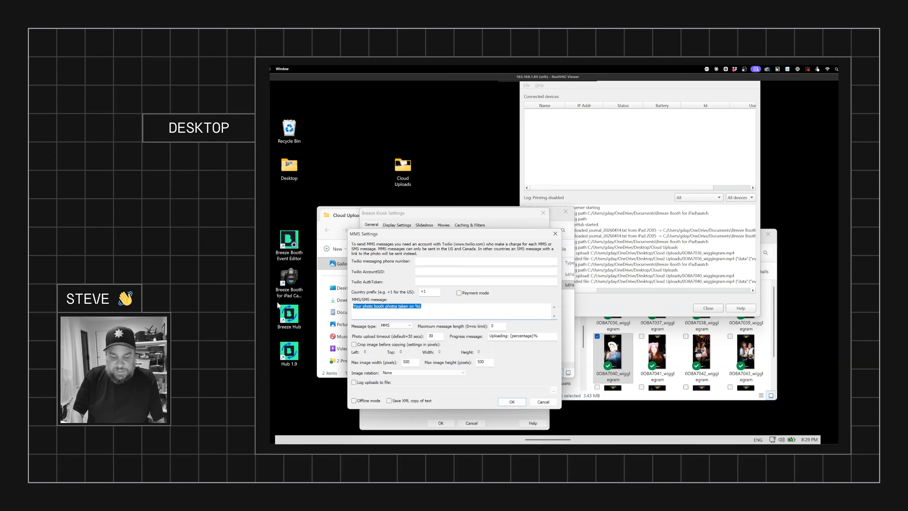
pyautogui.write('Here is your WiggleGram: https://share.breezesoftware.com/s/{left,8,{file')
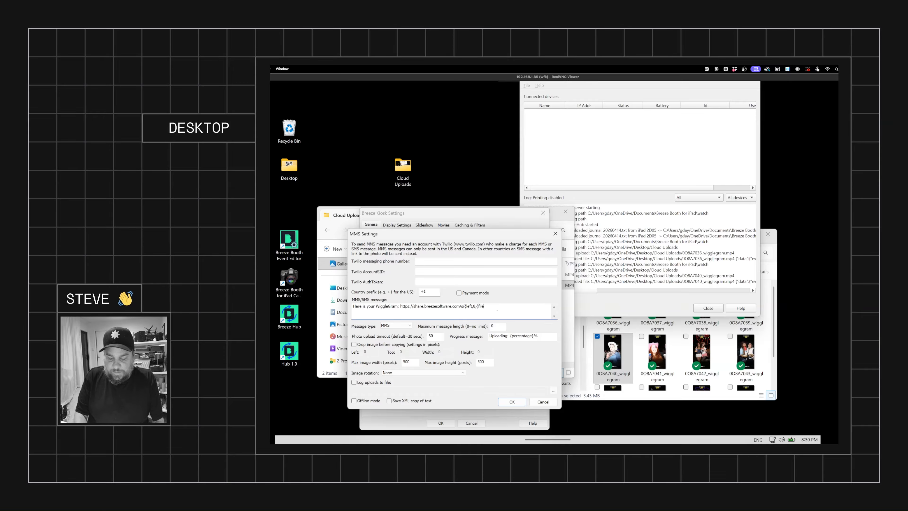
pyautogui.write('name}}')
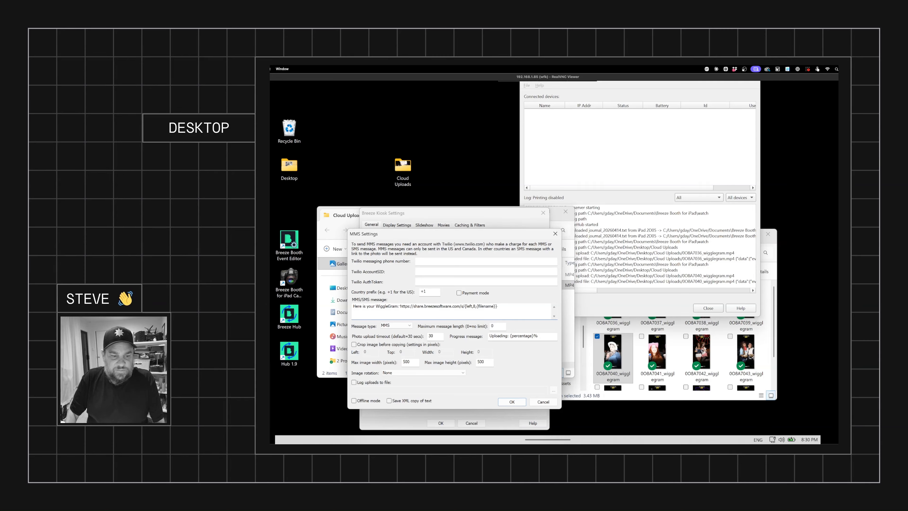
# Step: Compare the link in the message with the share page URL in the browser
pyautogui.moveTo(400, 306); pyautogui.dragTo(498, 306)
pyautogui.click(501, 307)
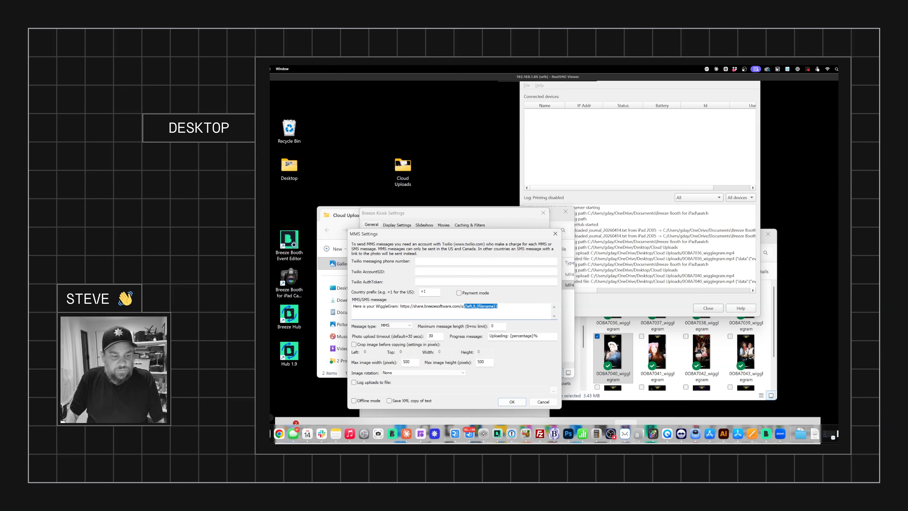
pyautogui.click(265, 433)
pyautogui.moveTo(568, 105); pyautogui.dragTo(605, 108)
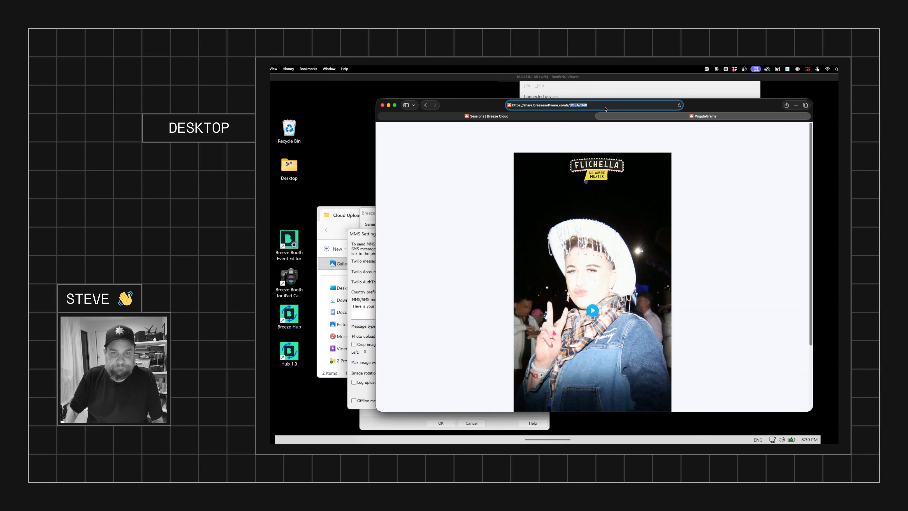
pyautogui.moveTo(478, 107); pyautogui.dragTo(535, 225)
pyautogui.click(586, 177)
# Step: Try to save the MMS settings, then close the MMS settings, Kiosk settings and Breeze Kiosk windows
pyautogui.click(522, 402)
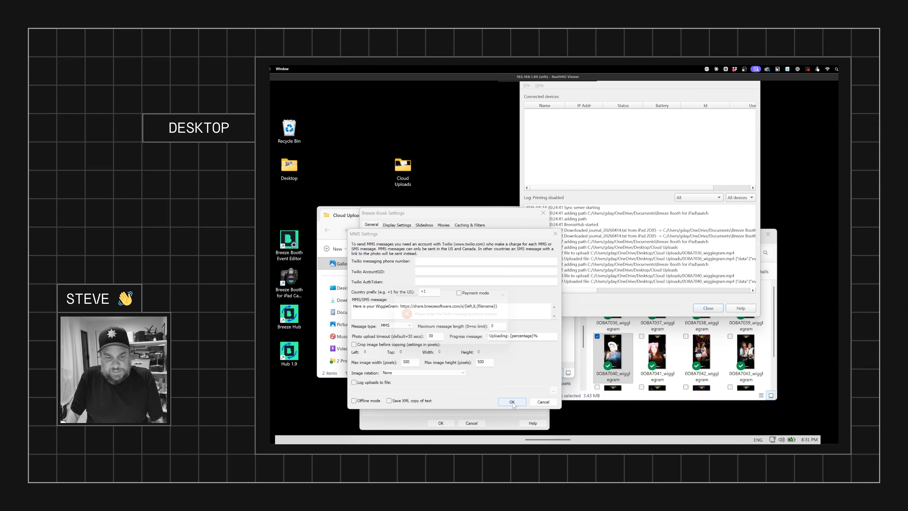
pyautogui.click(497, 342)
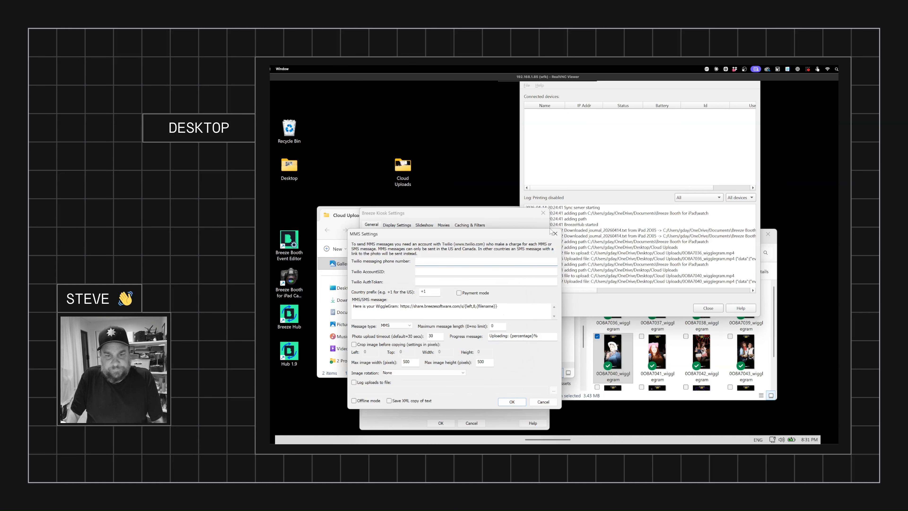
pyautogui.click(555, 233)
pyautogui.click(543, 212)
pyautogui.click(552, 283)
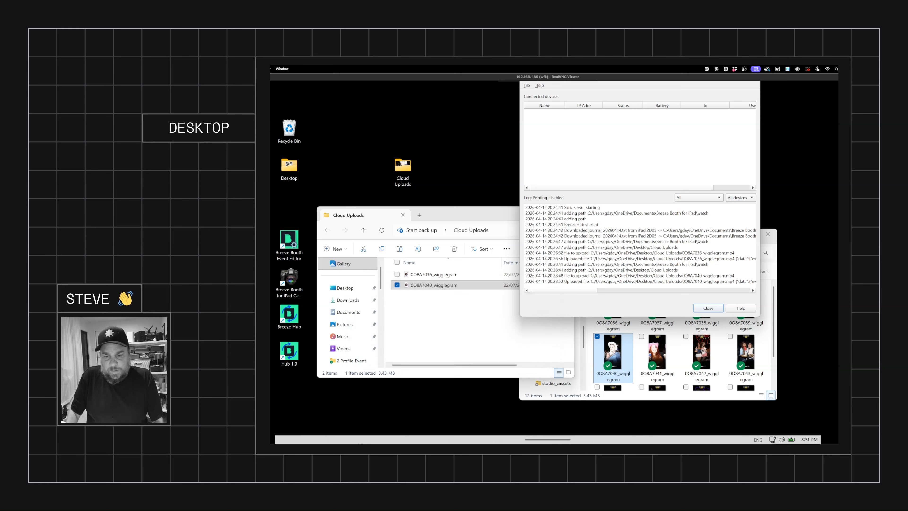
# Step: Copy the wigglegrams 0OBA7037–7039 and 0OBA7041–7043 from the Wiggle Grams folder into the Cloud Uploads folder
pyautogui.click(665, 352)
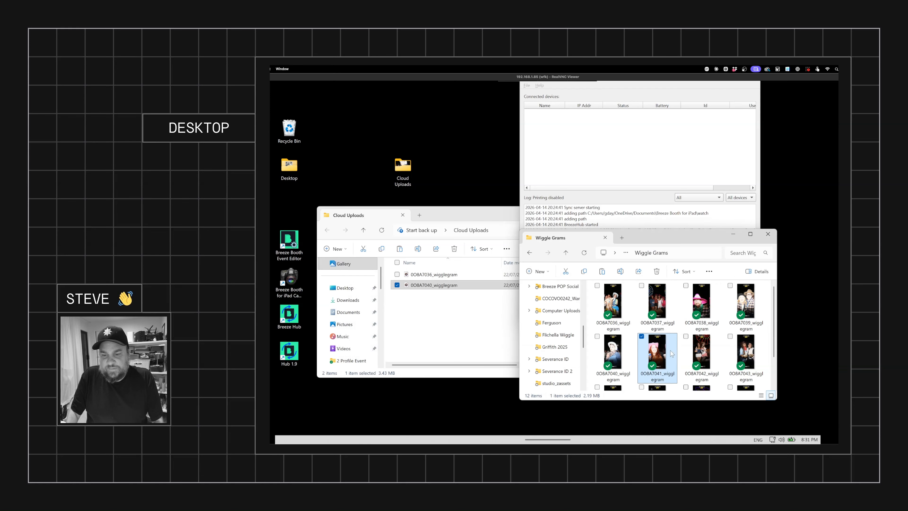
pyautogui.click(657, 300)
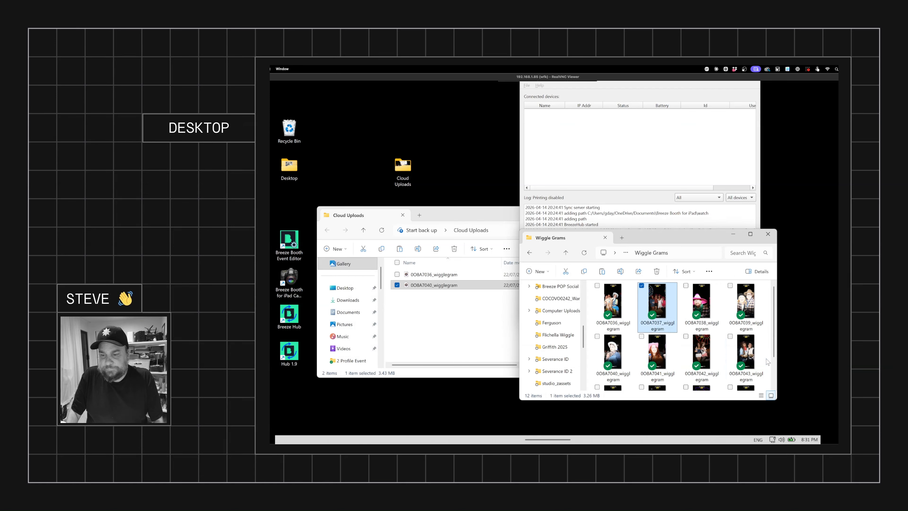
pyautogui.moveTo(764, 363); pyautogui.dragTo(658, 307)
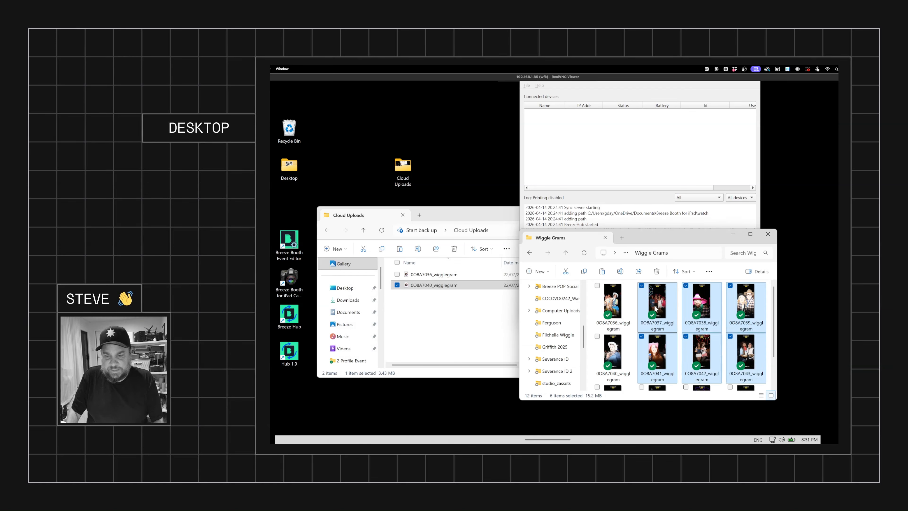
pyautogui.click(442, 329)
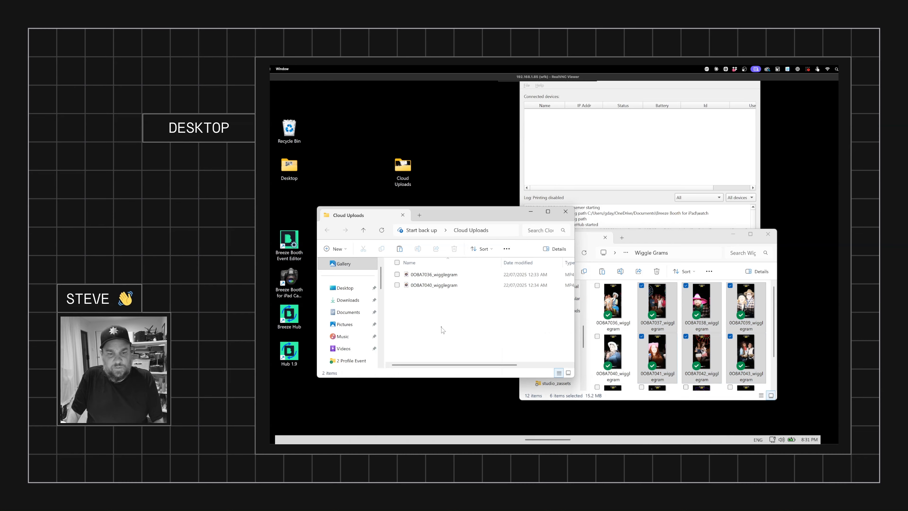
pyautogui.hotkey('ctrl', 'v')
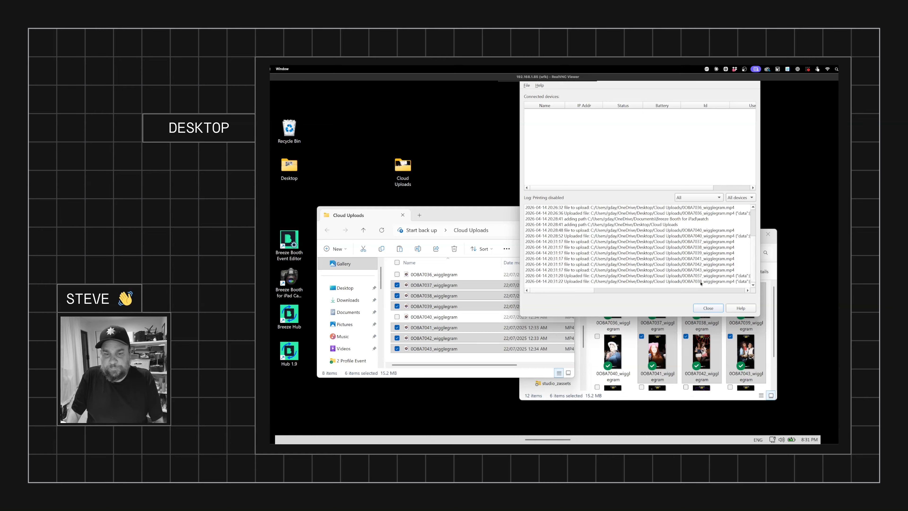
# Step: Return to the WiggleGrams event page, reload it, and review the sessions list for the new uploads
pyautogui.moveTo(294, 438)
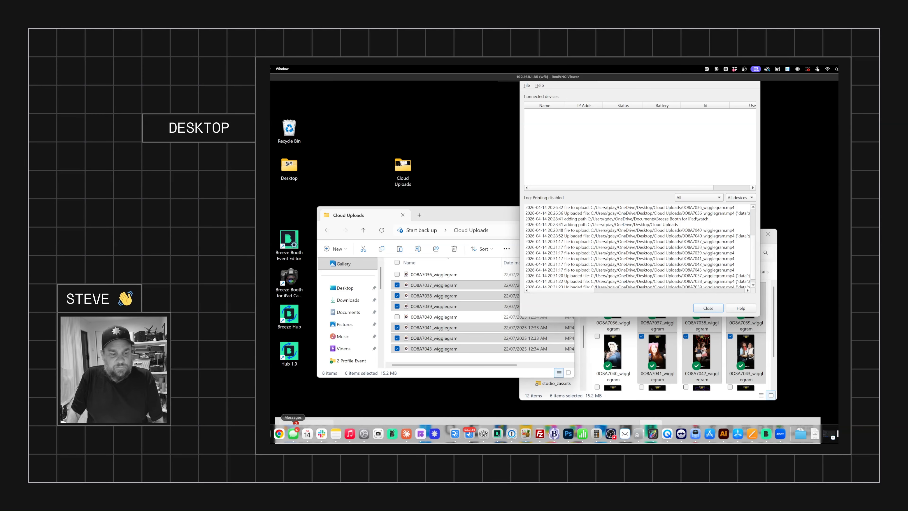
pyautogui.click(831, 434)
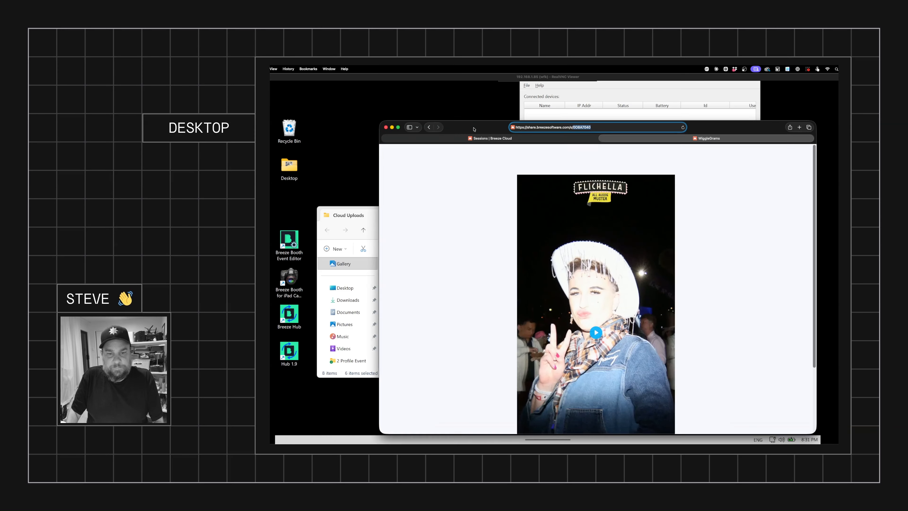
pyautogui.click(405, 101)
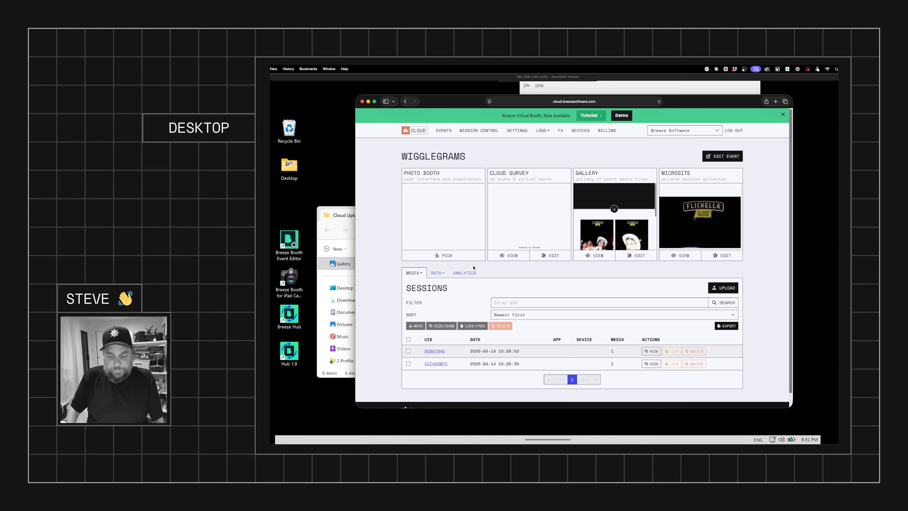
pyautogui.press('super+l')
pyautogui.press('Return')
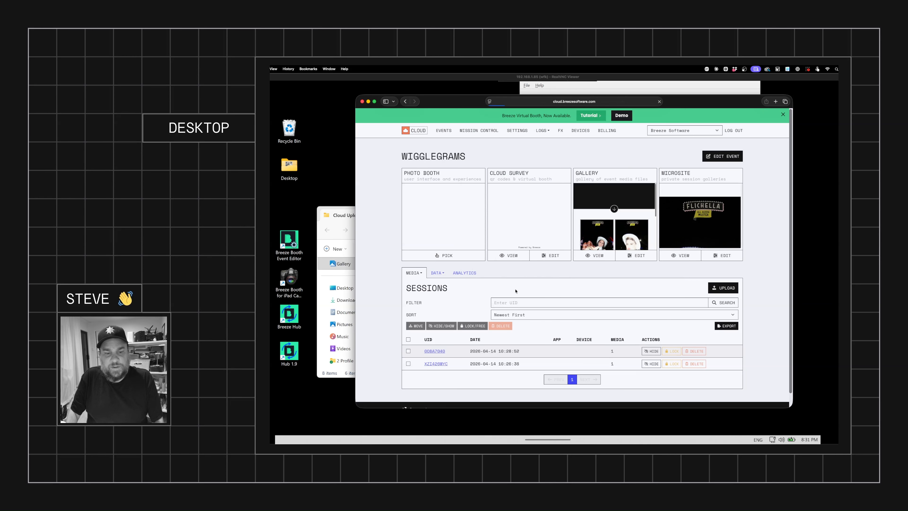
pyautogui.scroll(-4, 516, 290)
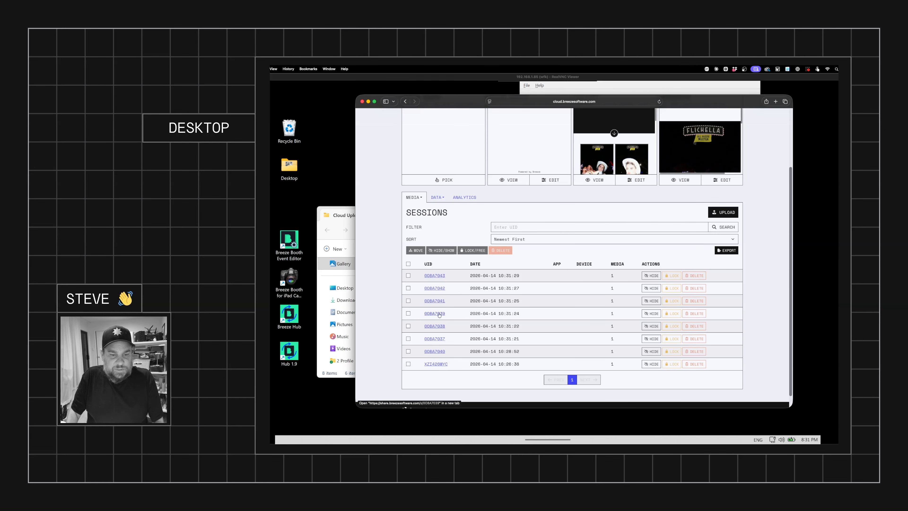
pyautogui.scroll(3, 565, 315)
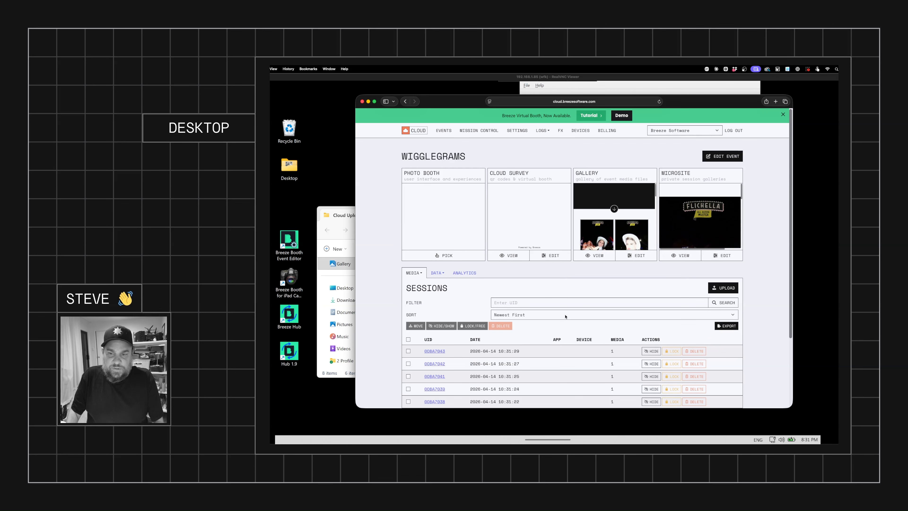